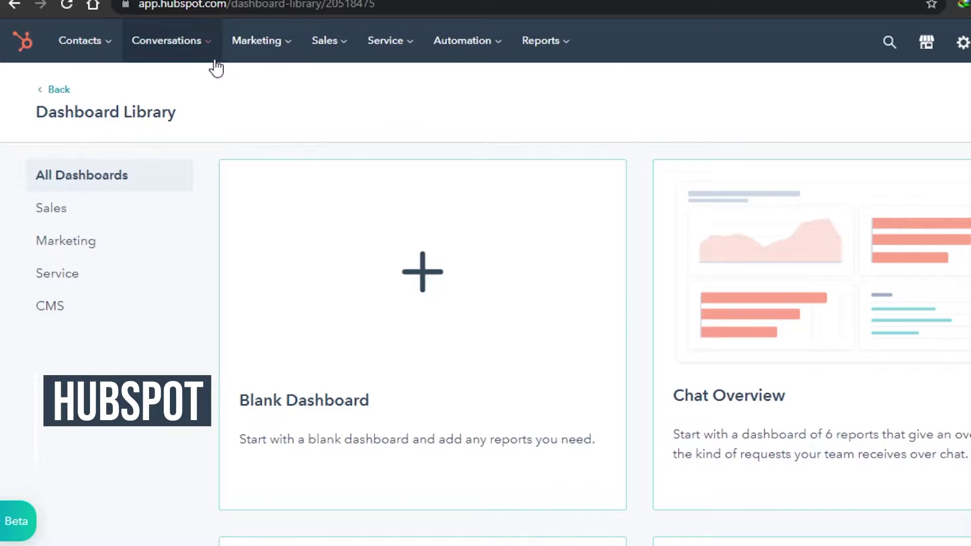
# - Go to the marketing emails overview and open the email configuration settings
pyautogui.click(261, 45)
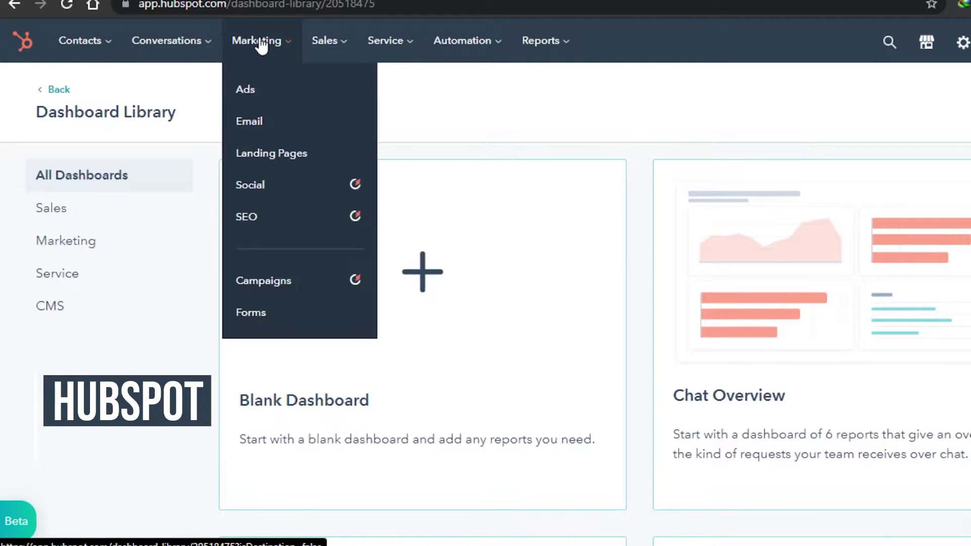
pyautogui.click(266, 124)
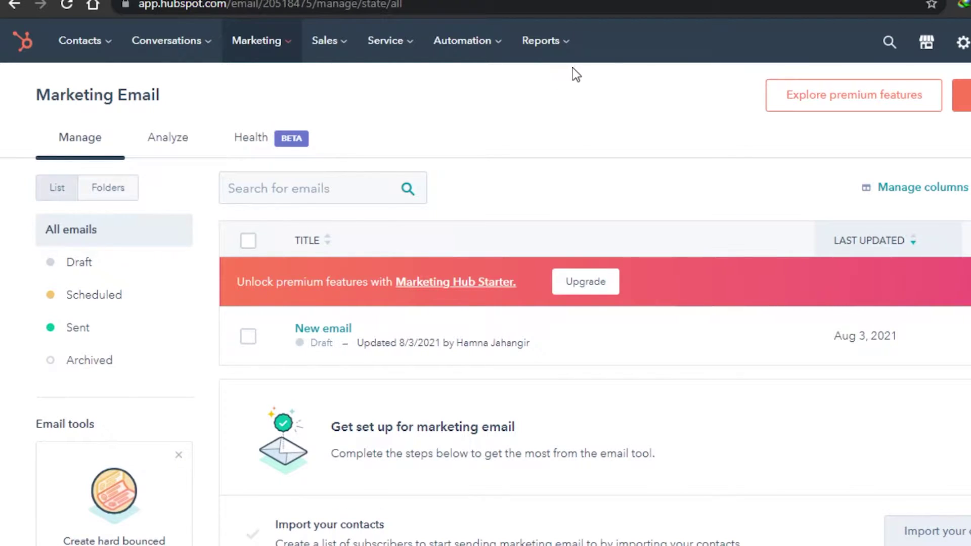
pyautogui.click(962, 42)
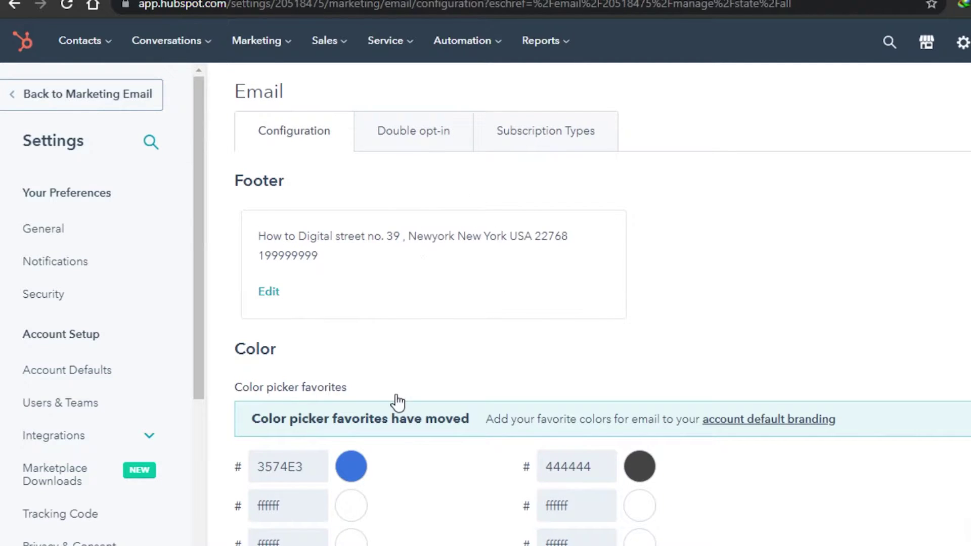
# - Open the email footer for editing, review its company, address and phone fields, and save the footer
pyautogui.click(270, 295)
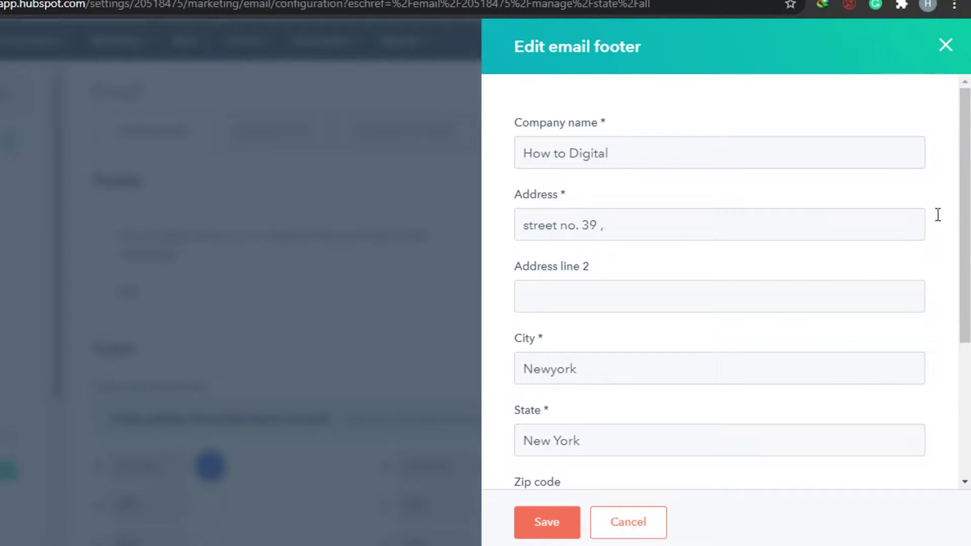
pyautogui.moveTo(965, 213)
pyautogui.mouseDown()
pyautogui.moveTo(965, 346)
pyautogui.moveTo(965, 213)
pyautogui.mouseUp()
pyautogui.scroll(-5, 715, 223)
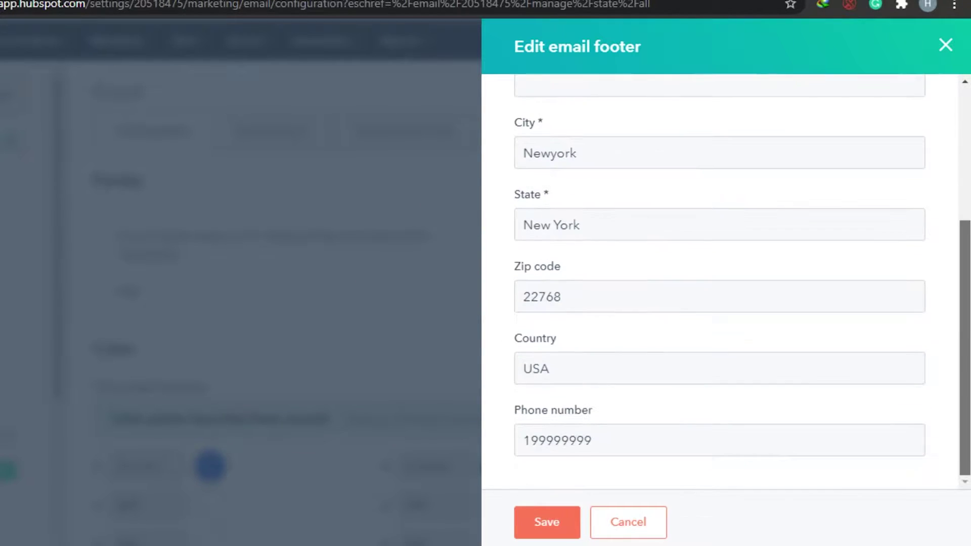
pyautogui.scroll(5, 715, 223)
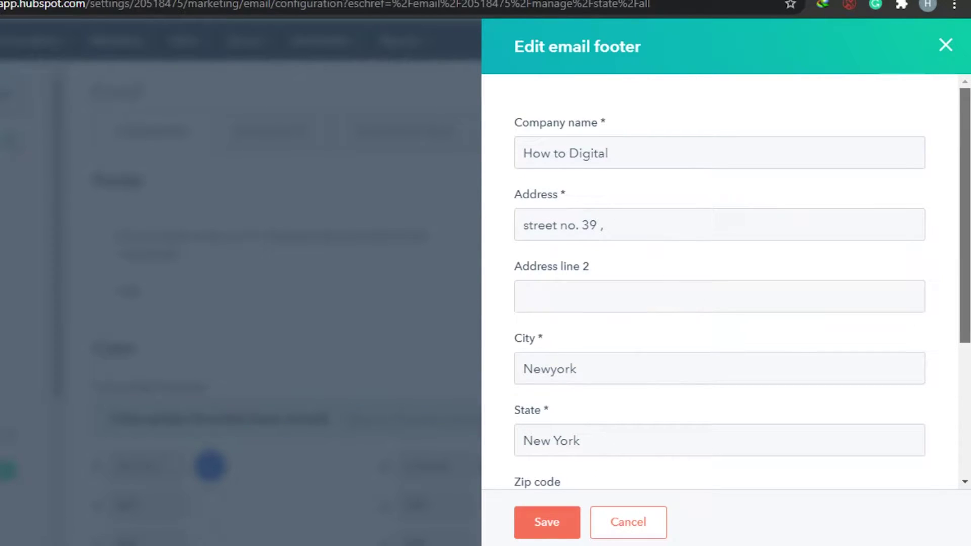
pyautogui.moveTo(965, 217); pyautogui.dragTo(965, 327)
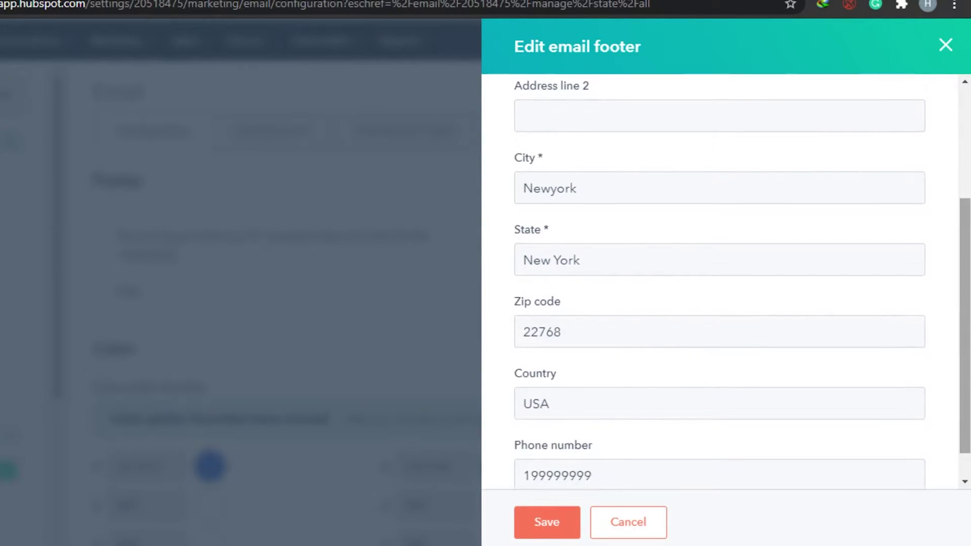
pyautogui.click(550, 521)
pyautogui.click(313, 228)
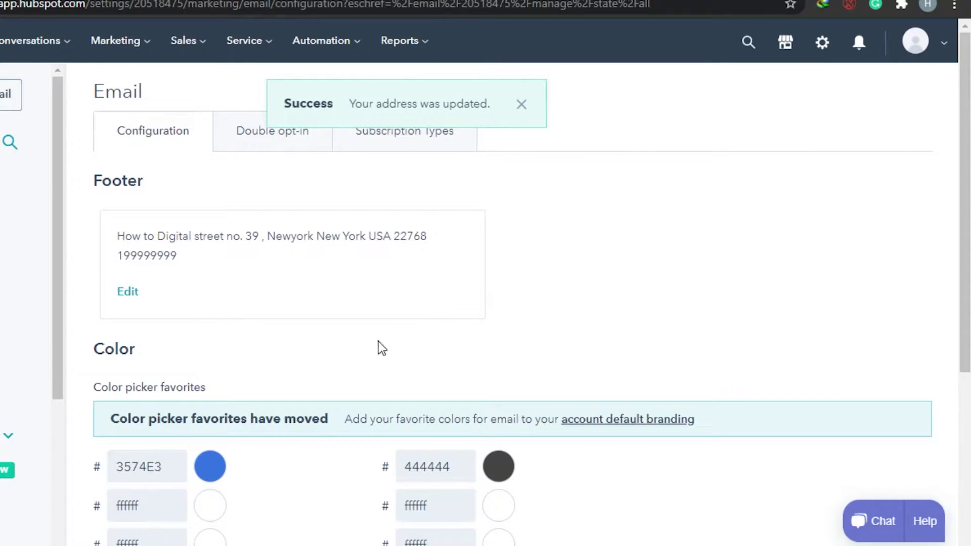
# - Start a new email subscription type and name it "Tutorial videos"
pyautogui.click(406, 141)
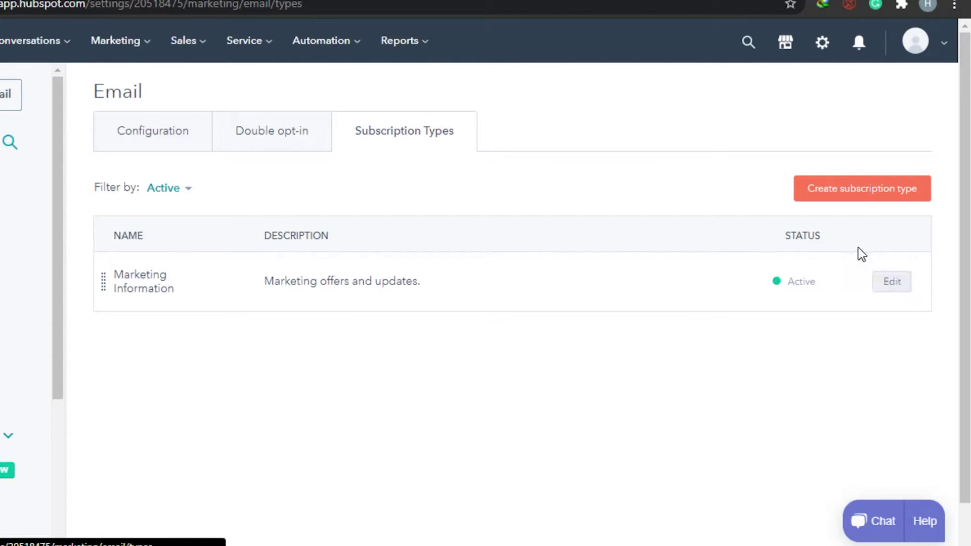
pyautogui.click(866, 191)
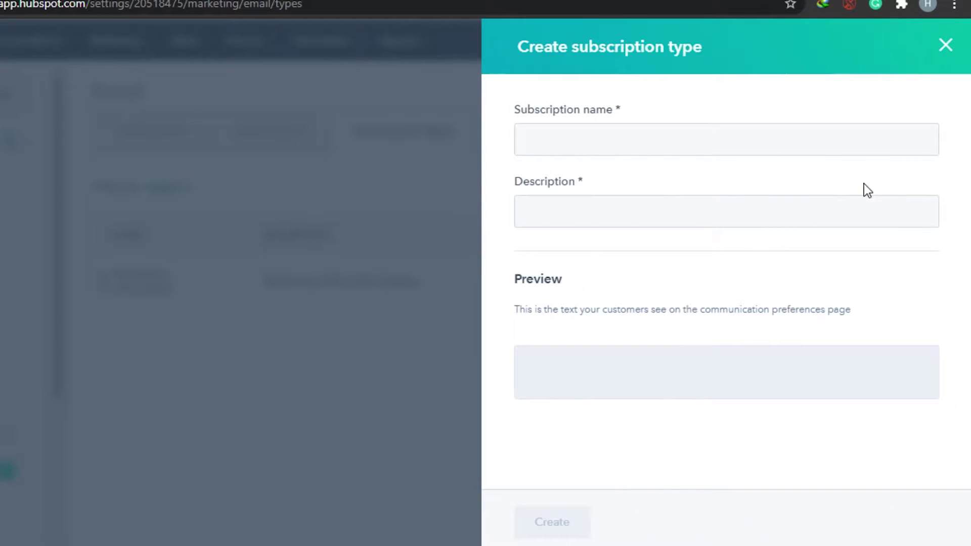
pyautogui.click(646, 149)
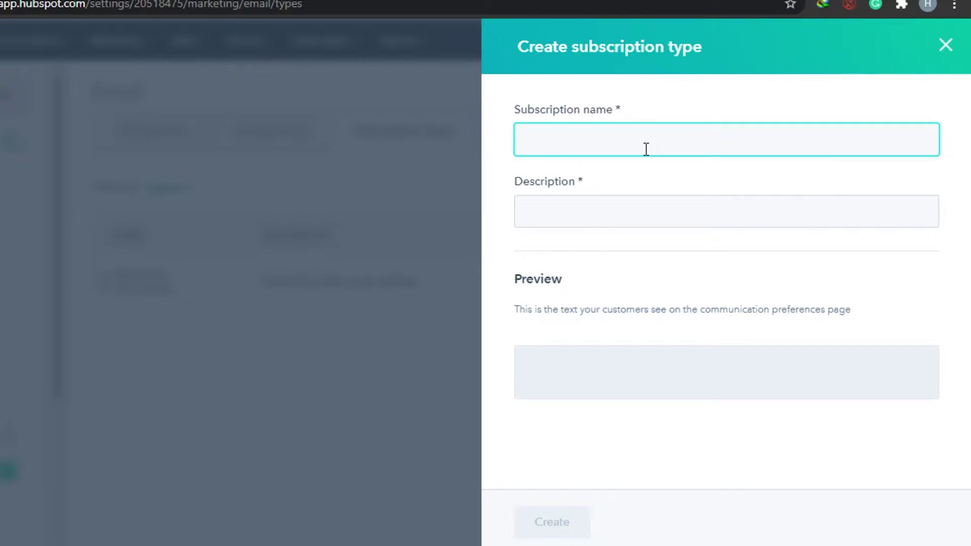
pyautogui.write('Tutoria')
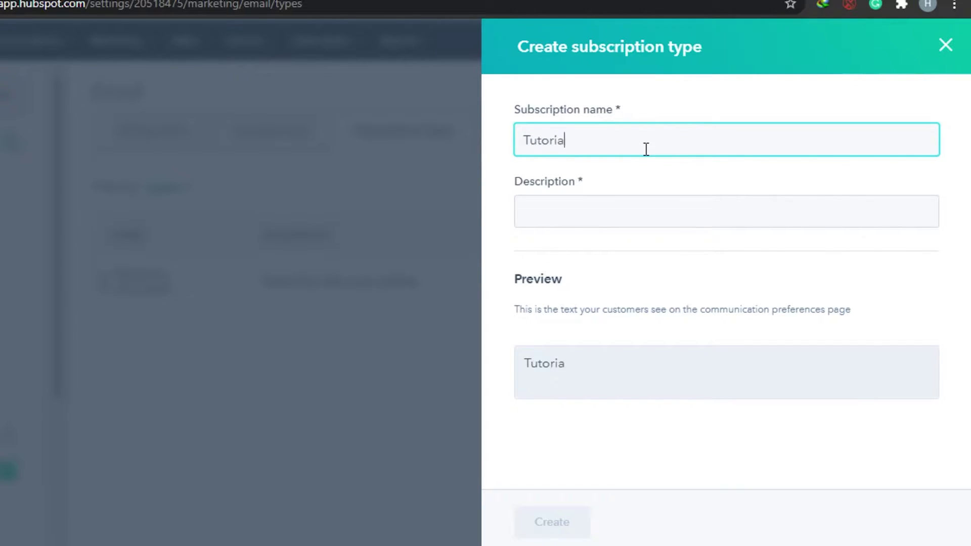
pyautogui.write('l videos')
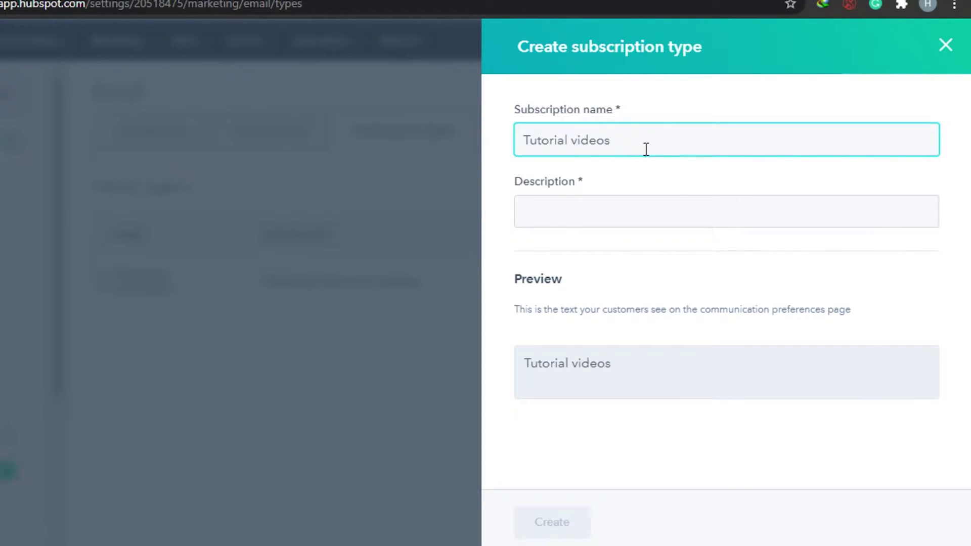
# - Enter the description "for the people to get updated about the tutorial videos" and create the subscription type
pyautogui.click(605, 217)
pyautogui.write('for the p')
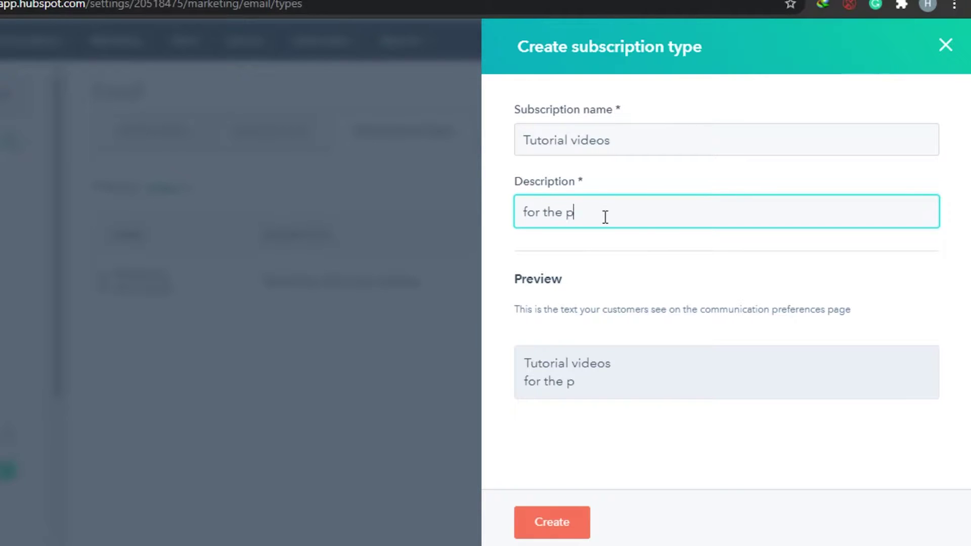
pyautogui.write('eople to g')
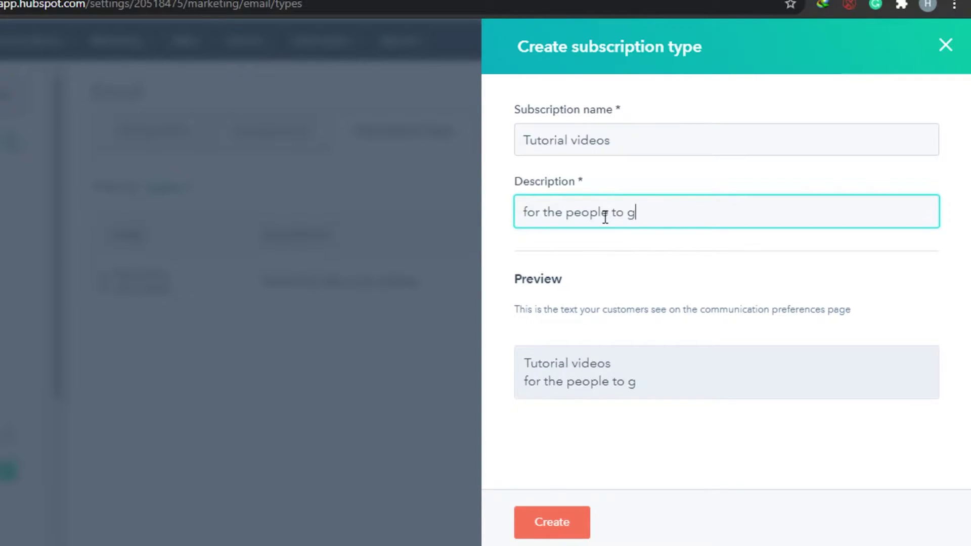
pyautogui.write('et updated about the tuttor')
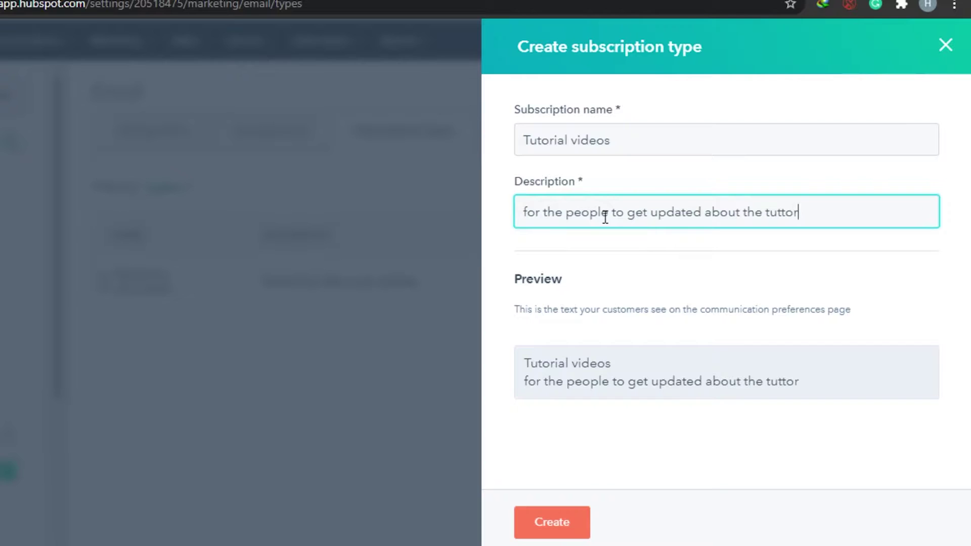
pyautogui.write('ial videos')
pyautogui.press('Left')
pyautogui.press('Left')
pyautogui.press('Left')
pyautogui.press('Left')
pyautogui.press('Left')
pyautogui.press('Left')
pyautogui.press('Left')
pyautogui.hotkey('ctrl', 'BackSpace')
pyautogui.write('tutorial')
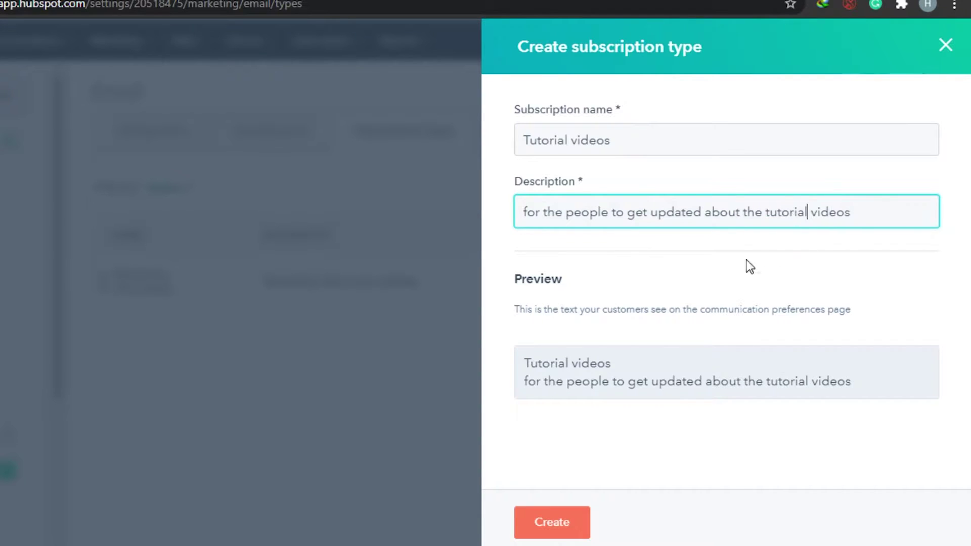
pyautogui.click(545, 526)
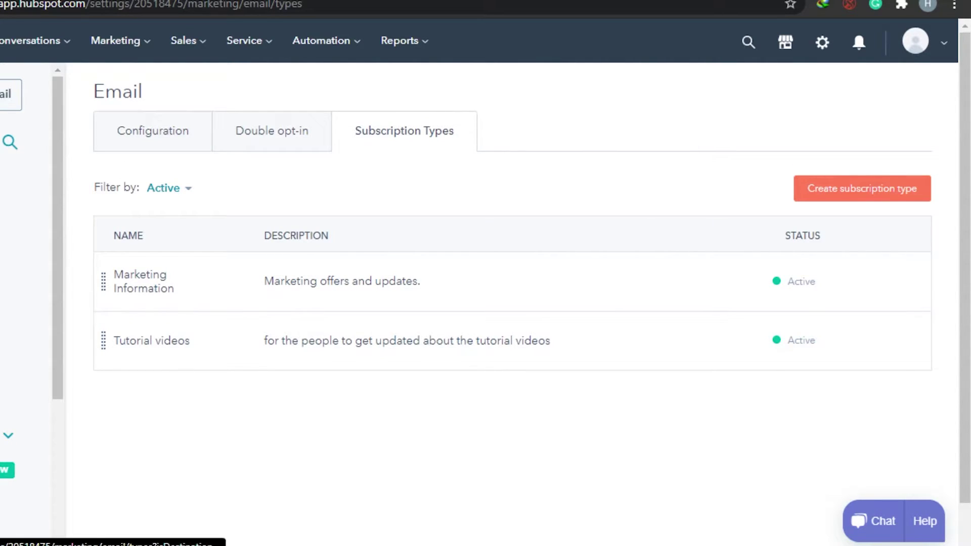
# - Return to the marketing emails overview and start creating a new email
pyautogui.moveTo(129, 50)
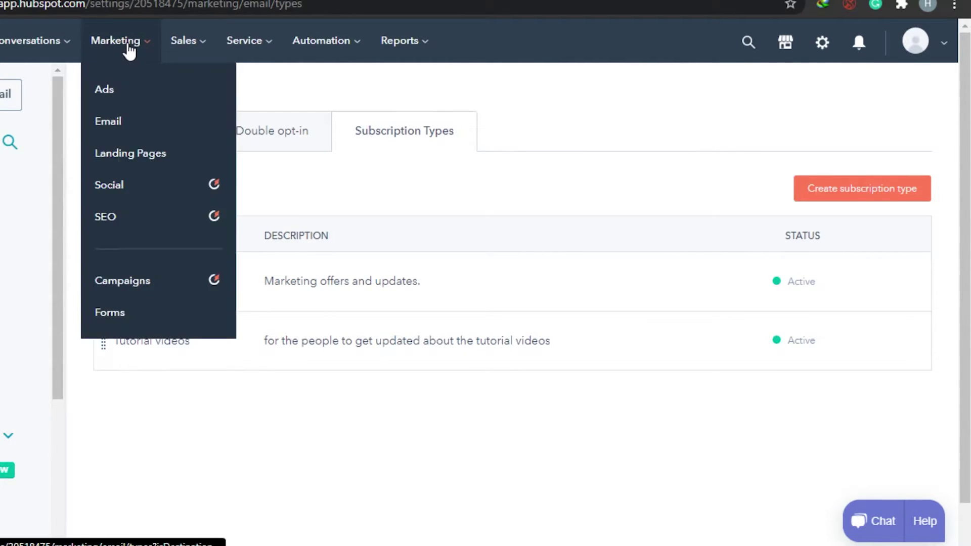
pyautogui.click(124, 128)
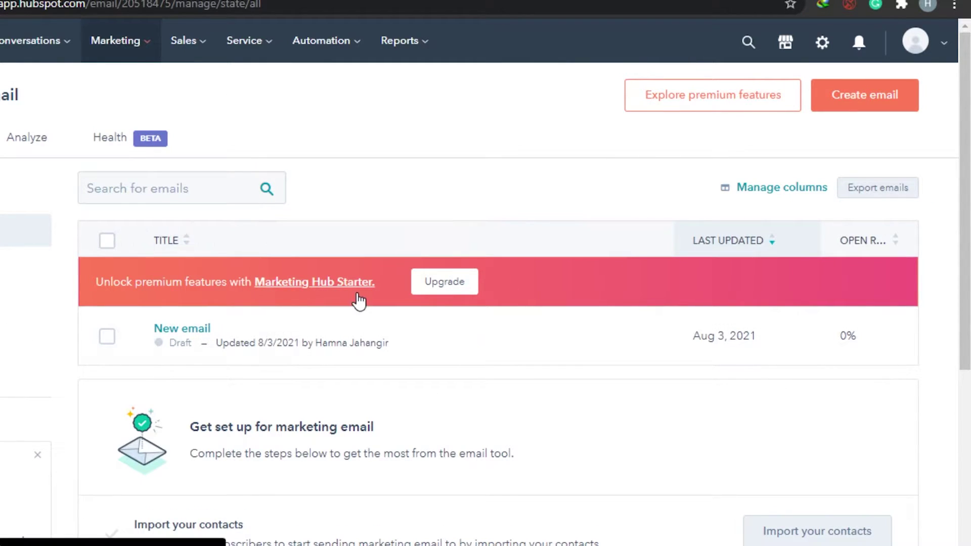
pyautogui.click(859, 106)
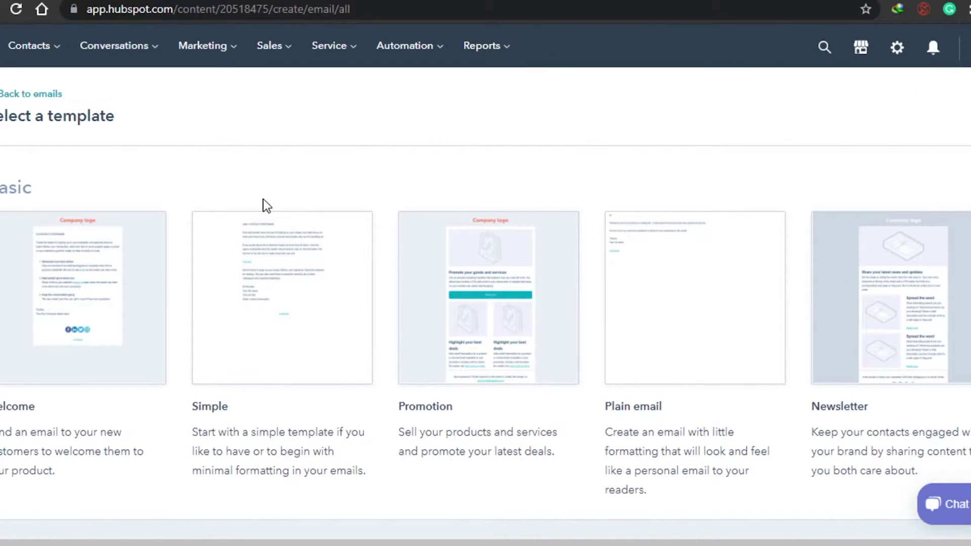
# - Browse the basic and premium email templates and choose the Plain email template
pyautogui.scroll(-10, 485, 304)
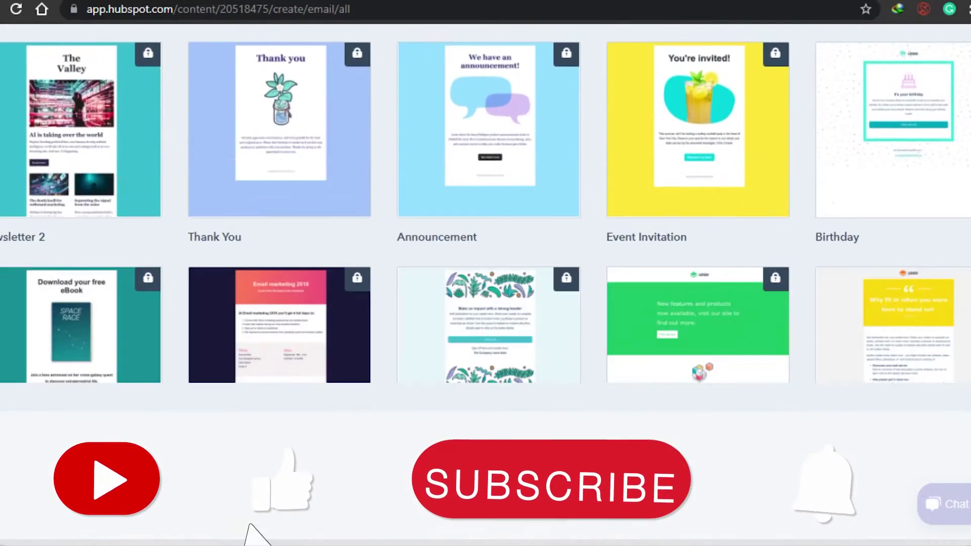
pyautogui.scroll(10, 508, 97)
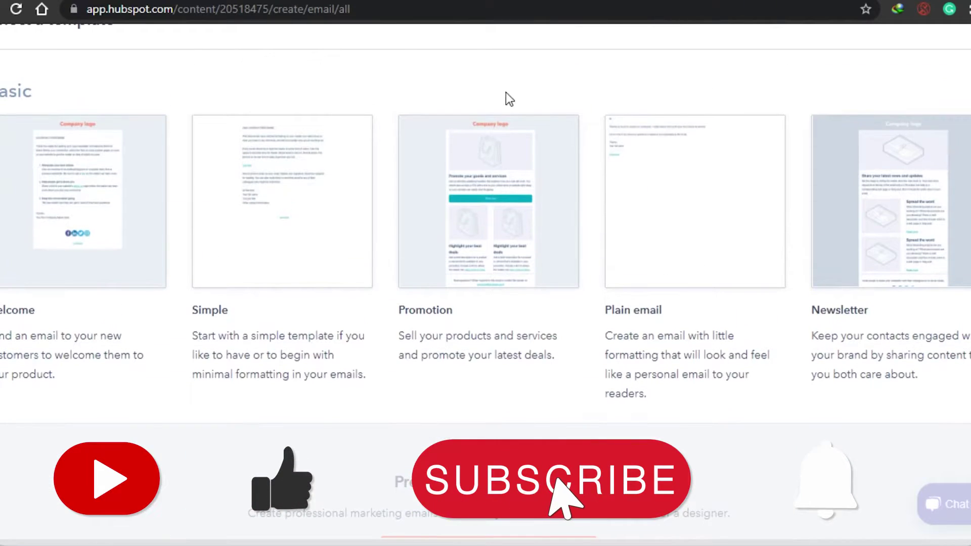
pyautogui.scroll(2, 510, 98)
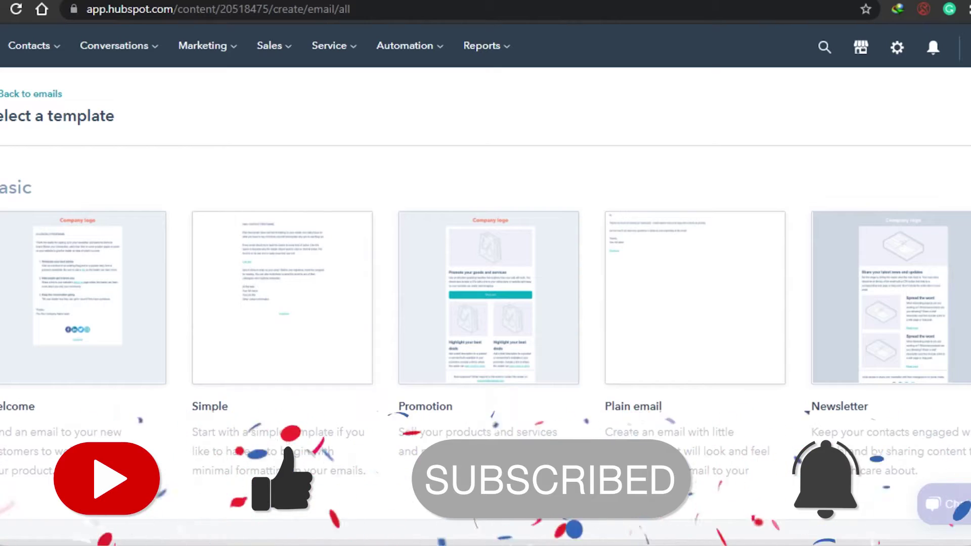
pyautogui.scroll(-10, 661, 406)
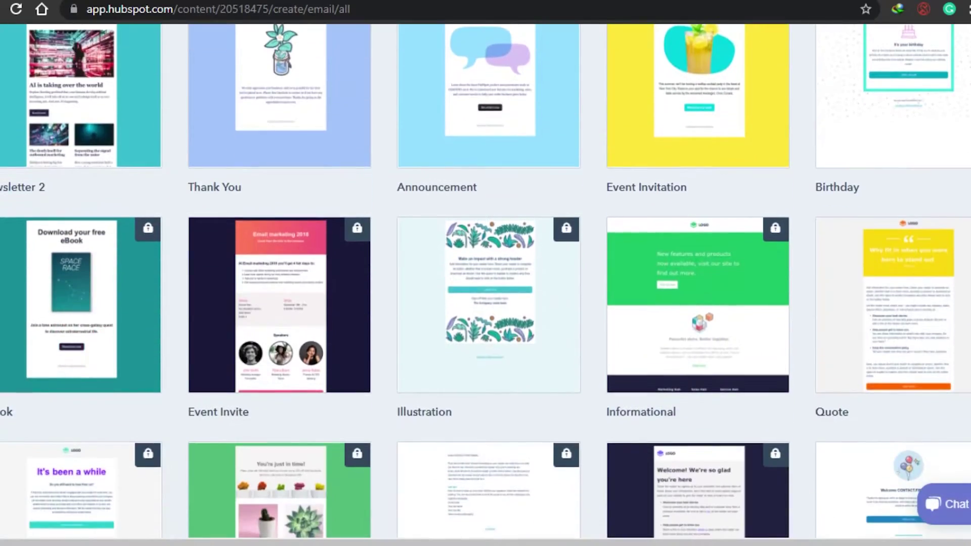
pyautogui.scroll(5, 486, 273)
pyautogui.scroll(-2, 485, 274)
pyautogui.scroll(6, 486, 273)
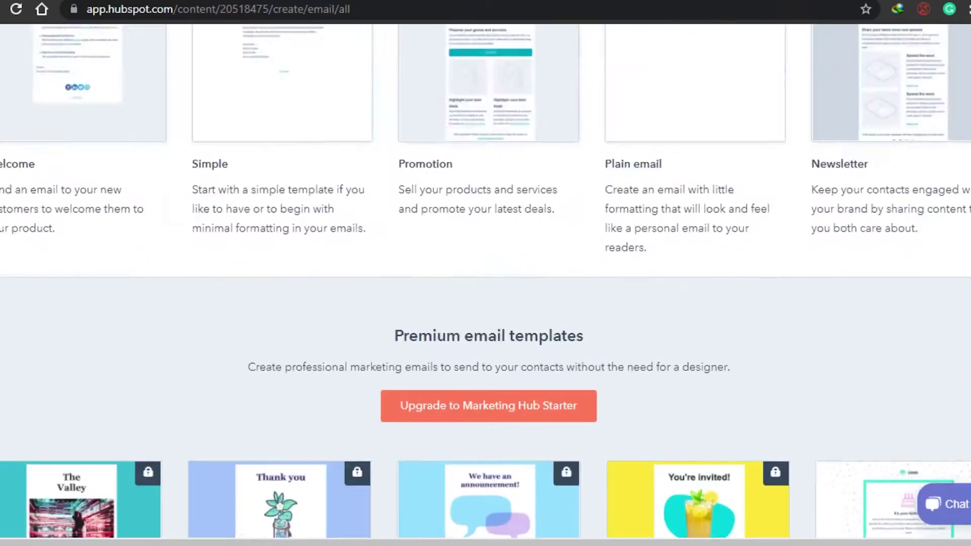
pyautogui.scroll(5, 486, 273)
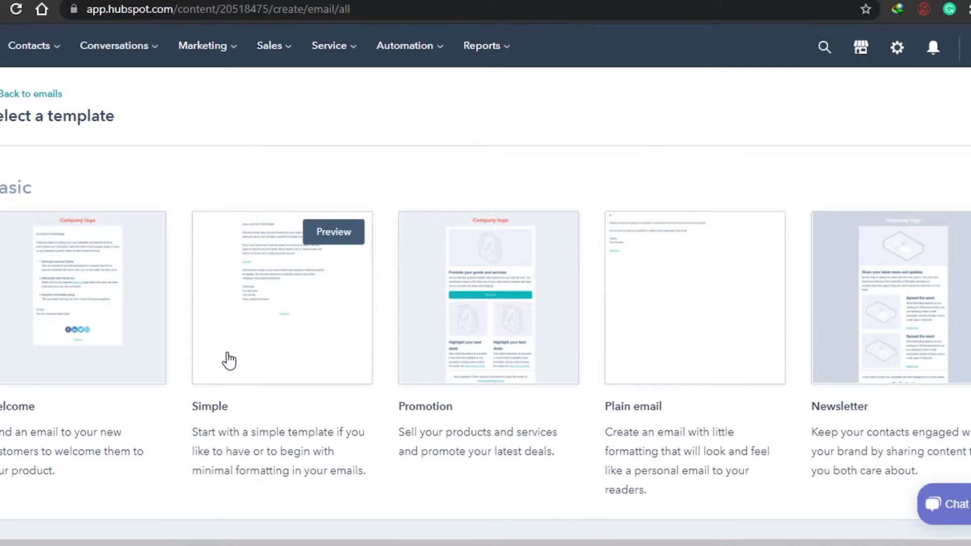
pyautogui.click(701, 332)
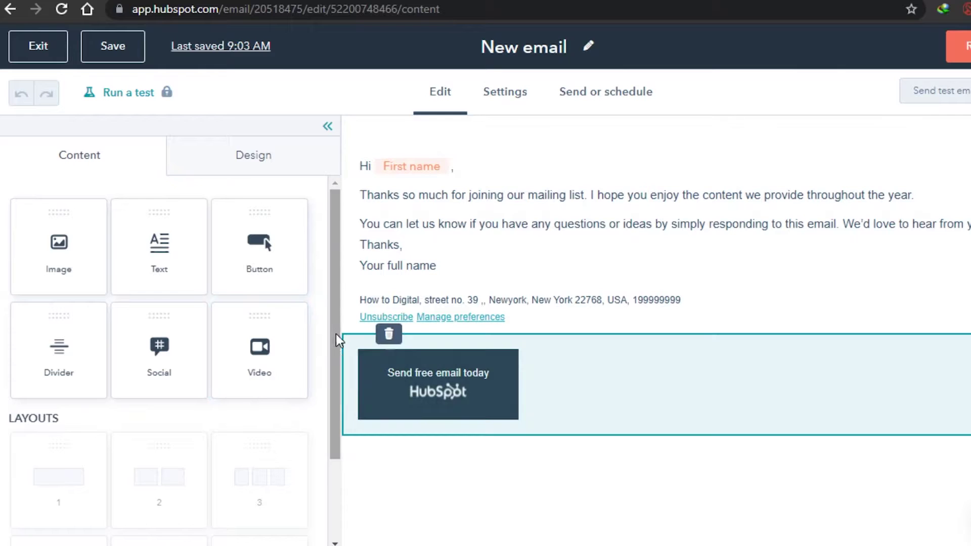
# - Look through the content blocks and column layouts available for the new email
pyautogui.moveTo(336, 336); pyautogui.dragTo(333, 280)
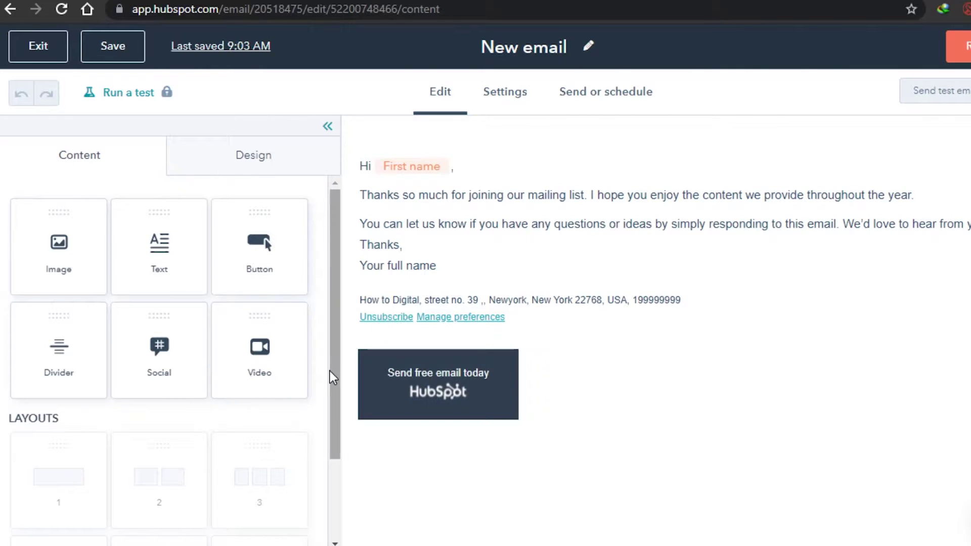
pyautogui.scroll(-2, 335, 340)
pyautogui.scroll(2, 335, 340)
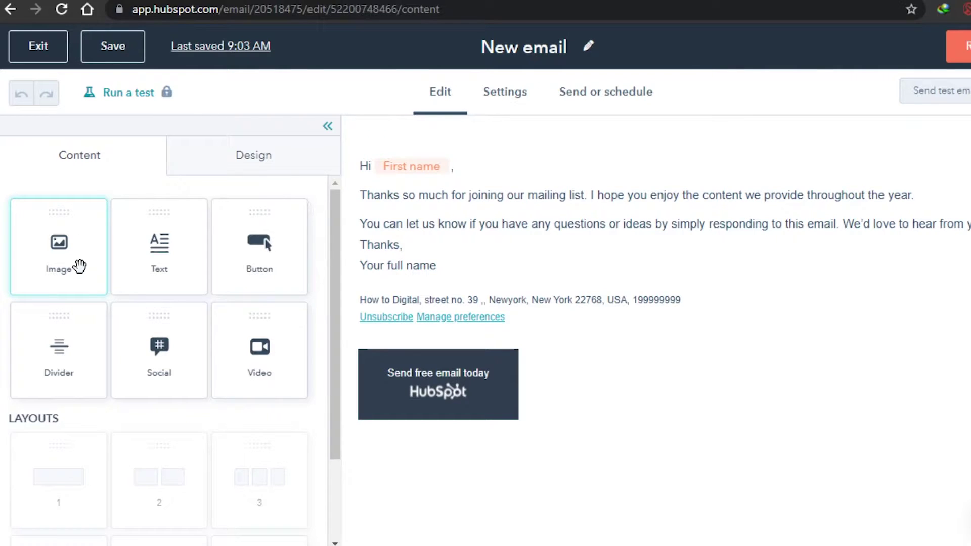
pyautogui.moveTo(80, 267)
pyautogui.mouseDown()
pyautogui.moveTo(126, 180)
pyautogui.moveTo(294, 180)
pyautogui.moveTo(489, 225)
pyautogui.moveTo(182, 299)
pyautogui.moveTo(85, 277)
pyautogui.mouseUp()
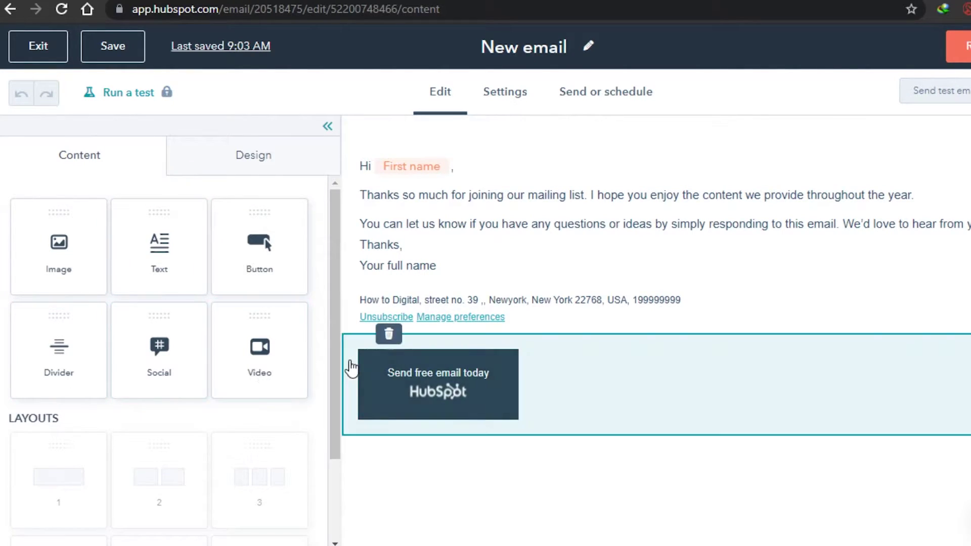
pyautogui.moveTo(331, 362); pyautogui.dragTo(332, 531)
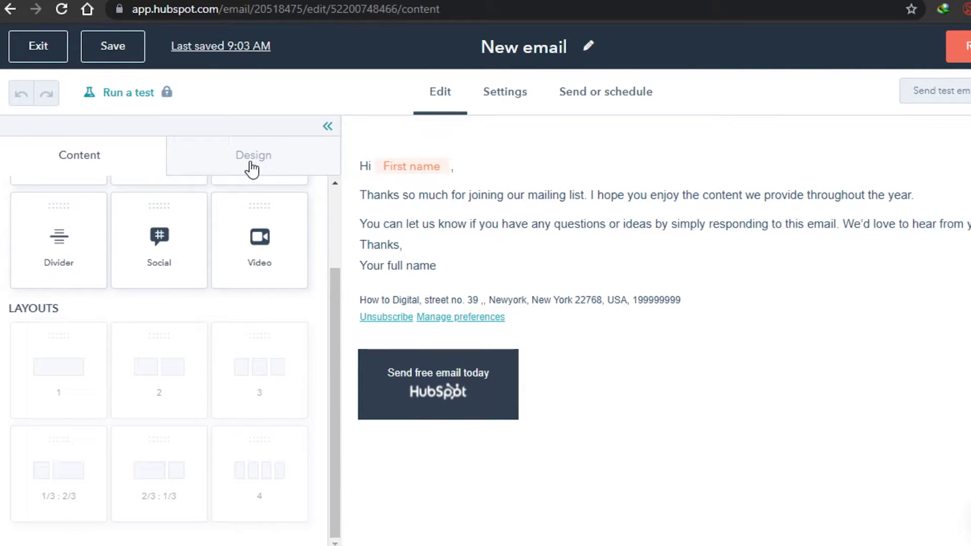
pyautogui.moveTo(337, 338); pyautogui.dragTo(347, 208)
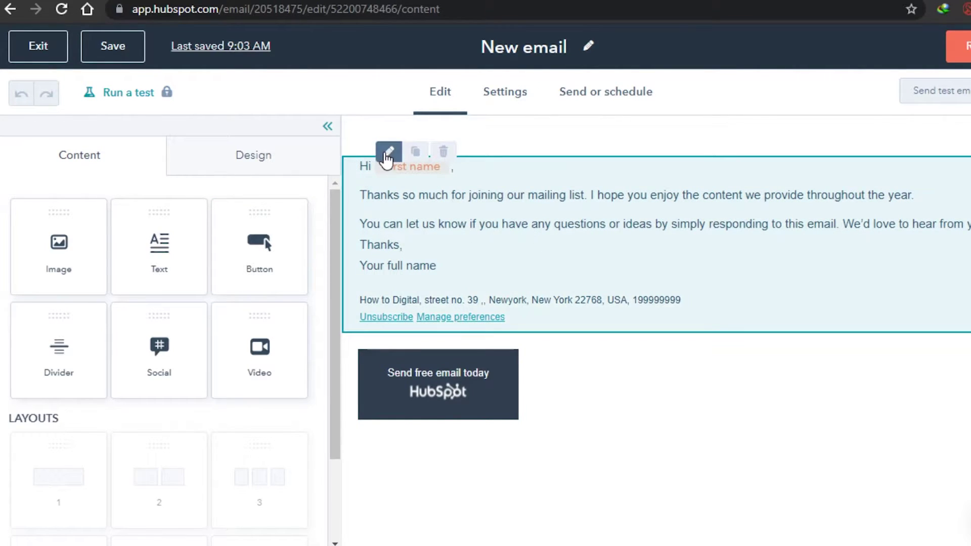
# - Open the layout settings of the email's main text section and look through the options
pyautogui.click(388, 151)
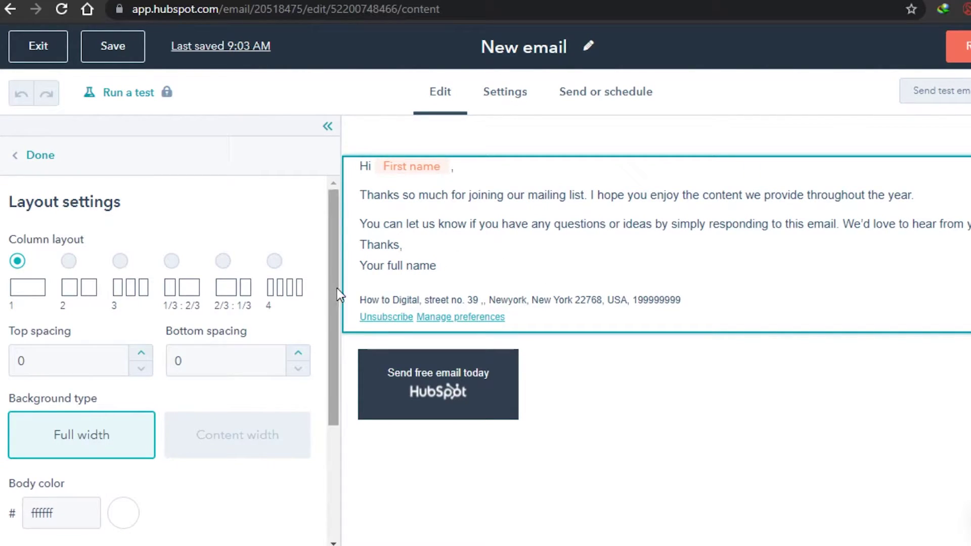
pyautogui.scroll(-4, 336, 314)
pyautogui.moveTo(329, 341); pyautogui.dragTo(329, 234)
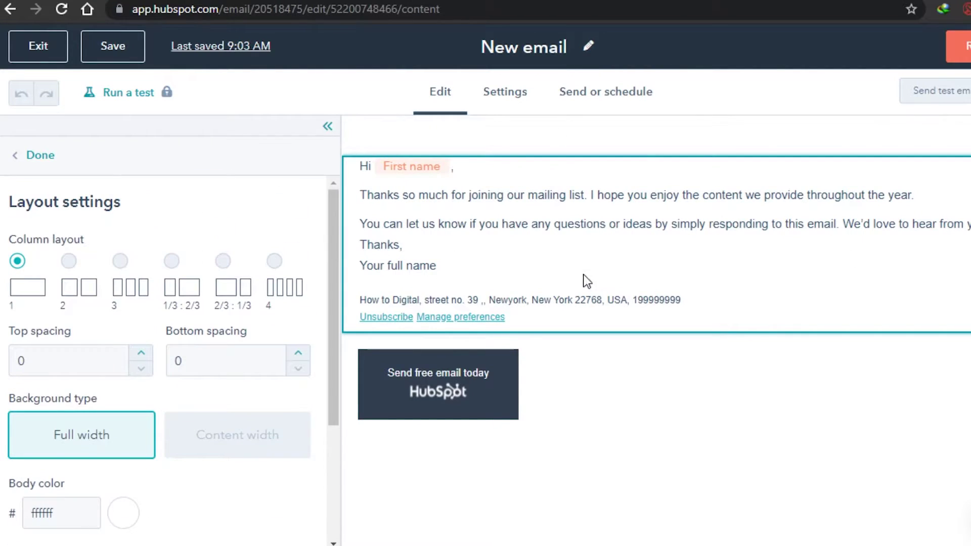
# - Review the background type, body color and body pattern options in the main text section's layout settings
pyautogui.moveTo(333, 338); pyautogui.dragTo(332, 473)
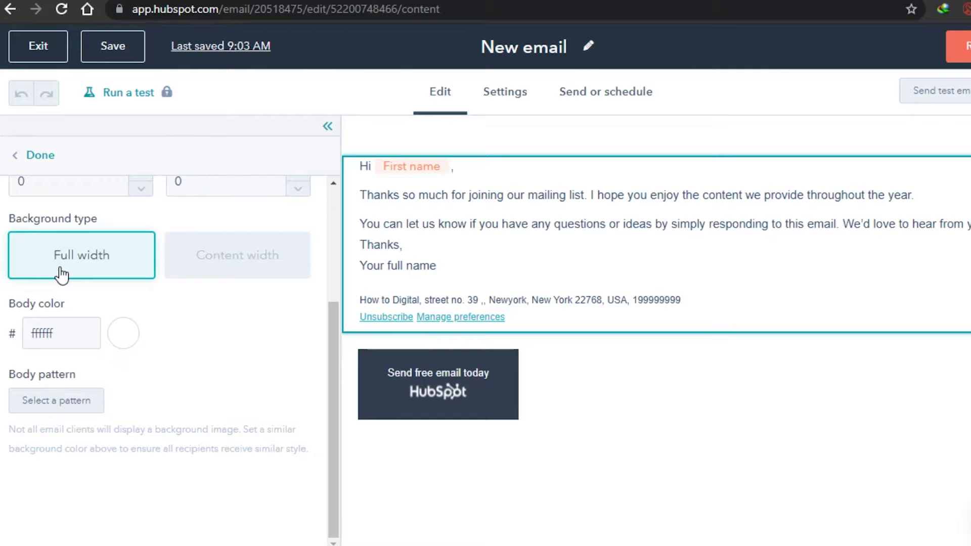
pyautogui.moveTo(335, 390); pyautogui.dragTo(330, 201)
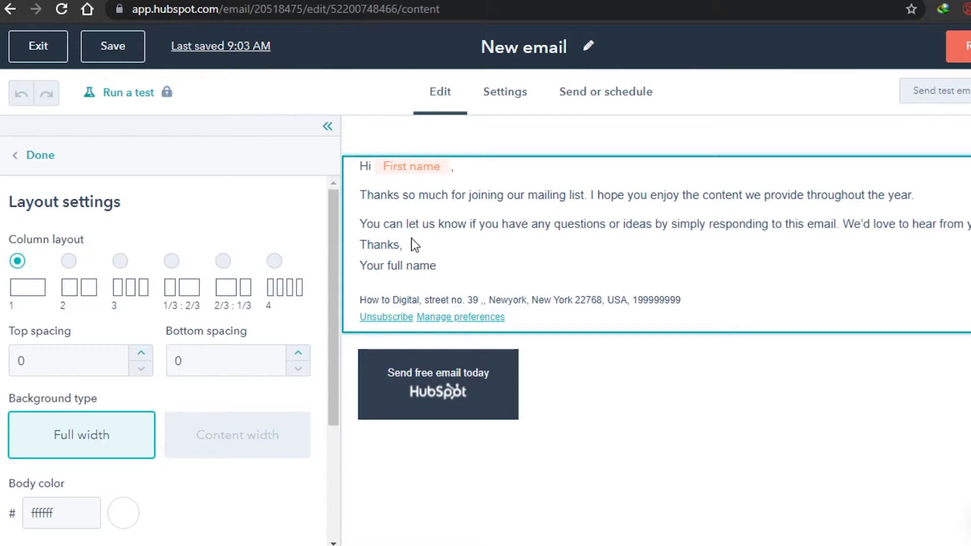
# - Extend the email's opening paragraph with a sentence about the tutorials and finish editing the text
pyautogui.click(394, 244)
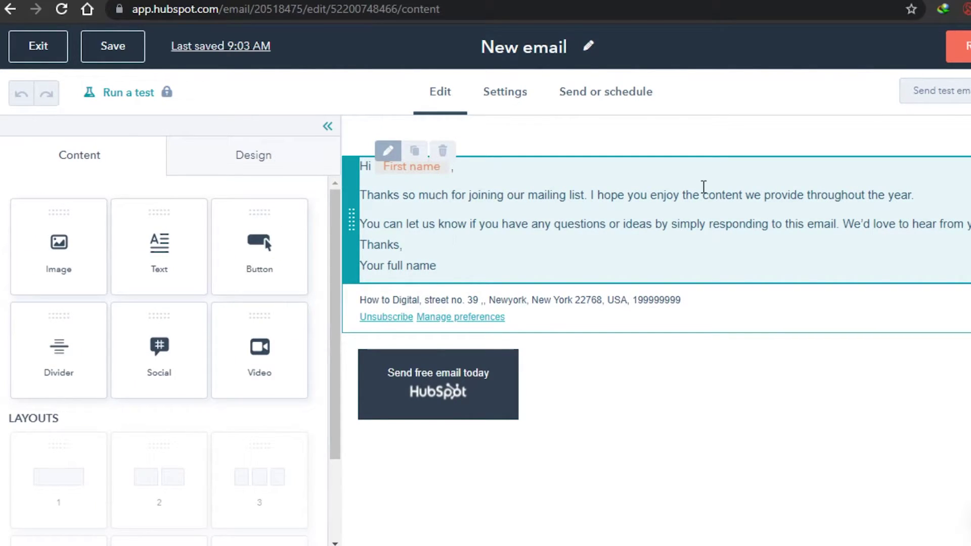
pyautogui.click(426, 246)
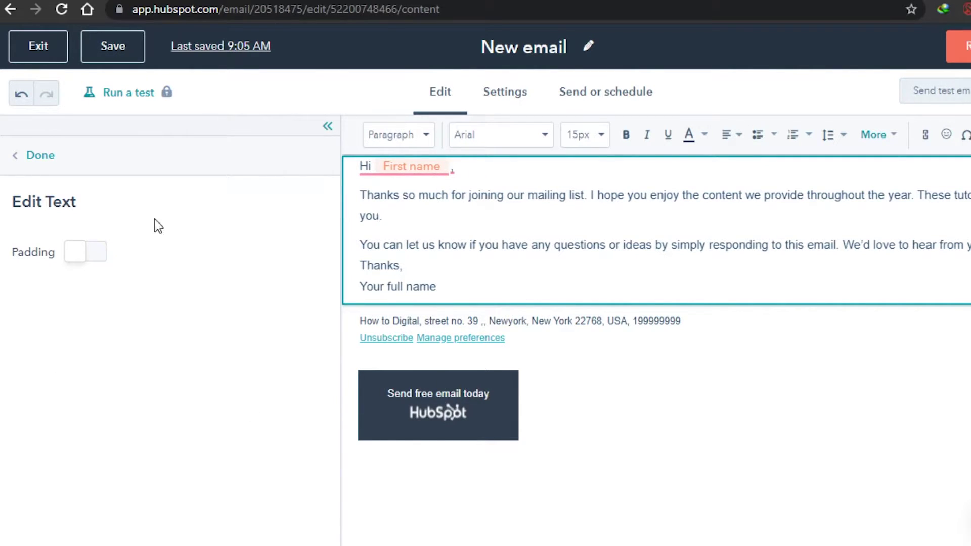
pyautogui.click(41, 156)
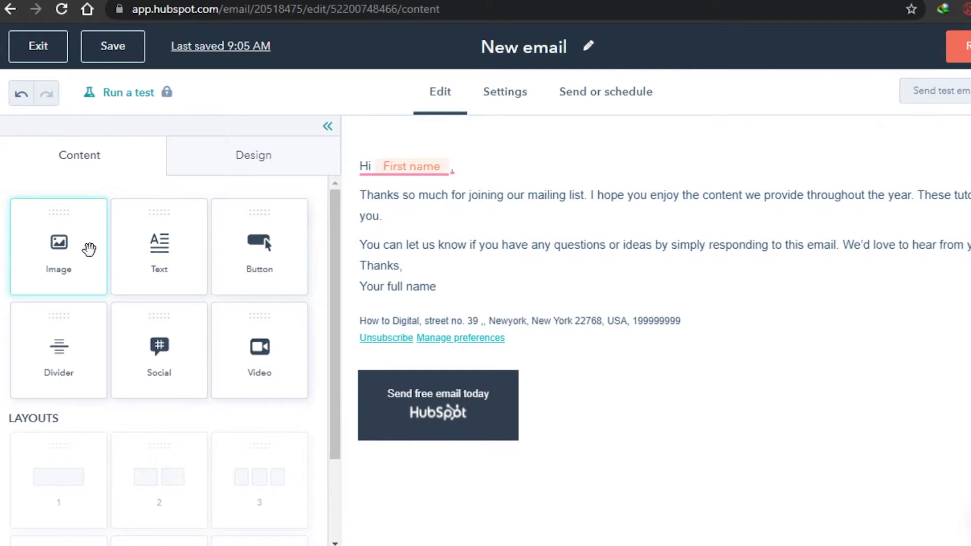
# - Try an image block below the footer address and remove it from the email
pyautogui.moveTo(91, 247); pyautogui.dragTo(624, 351)
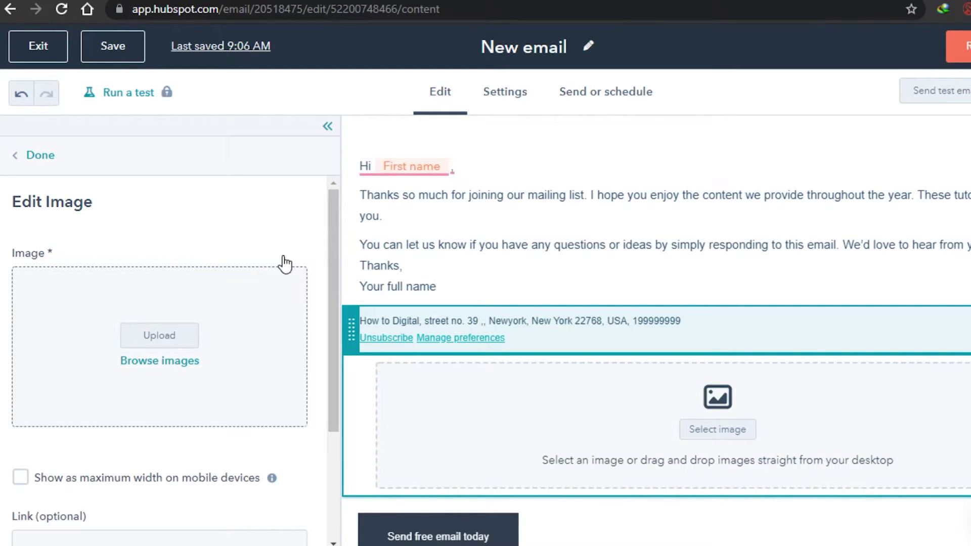
pyautogui.click(38, 157)
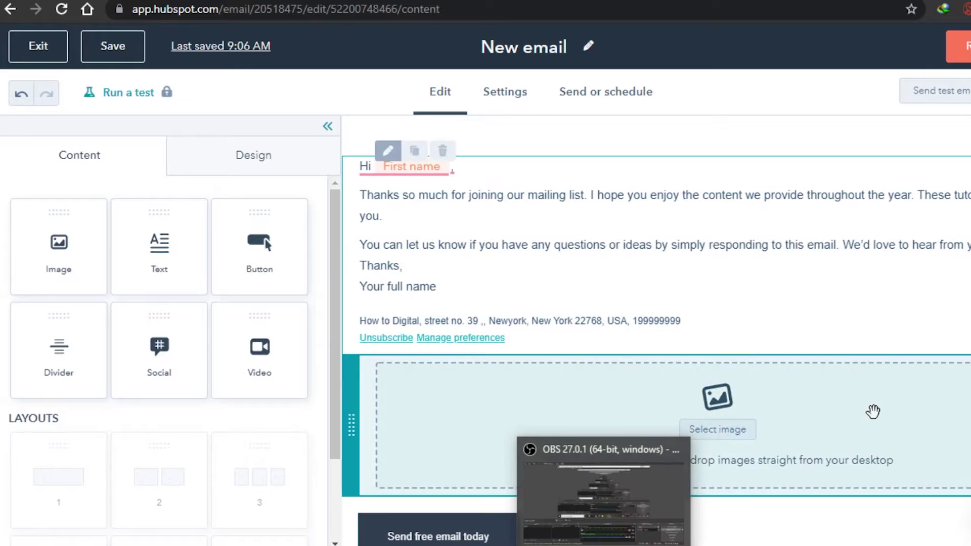
pyautogui.click(961, 385)
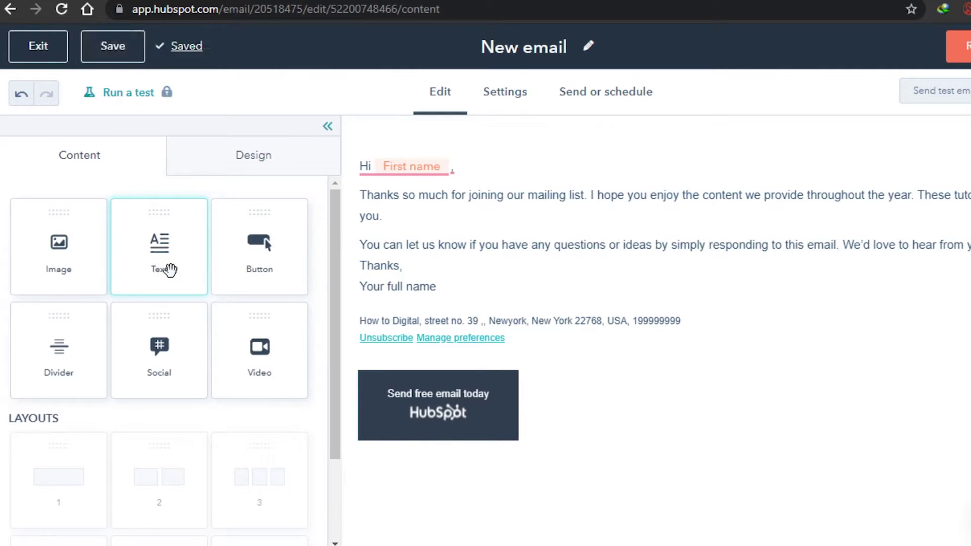
# - Try a text block with the sample content below the footer address and remove it from the email
pyautogui.moveTo(167, 268); pyautogui.dragTo(623, 374)
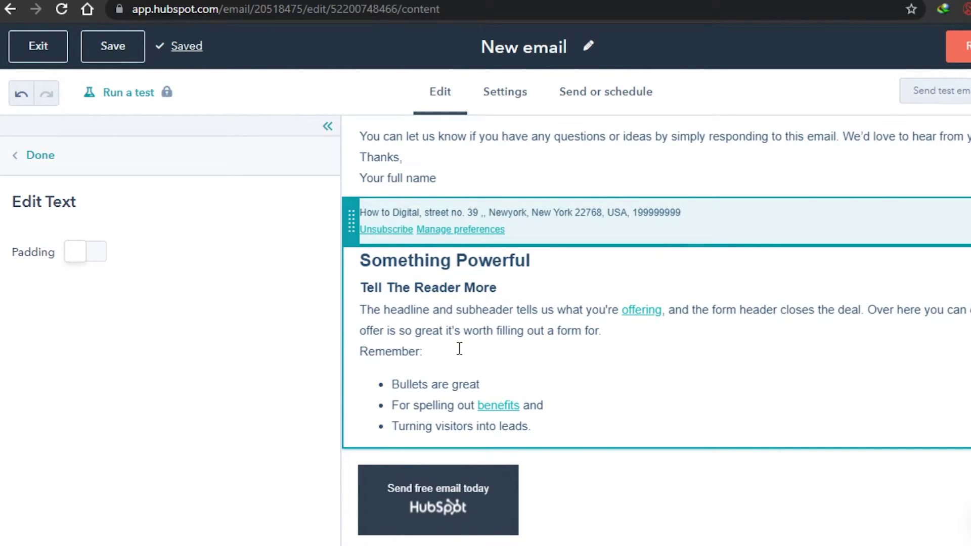
pyautogui.click(30, 159)
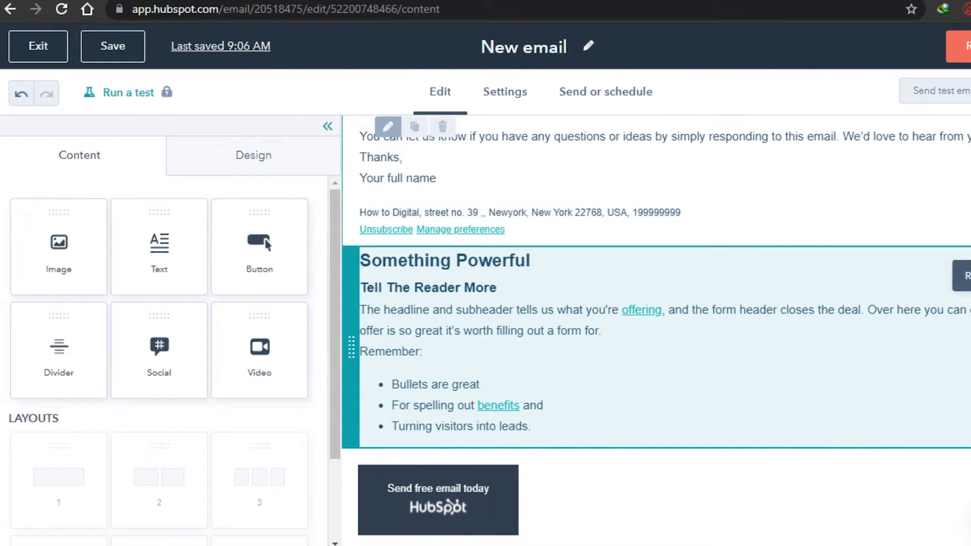
pyautogui.click(964, 276)
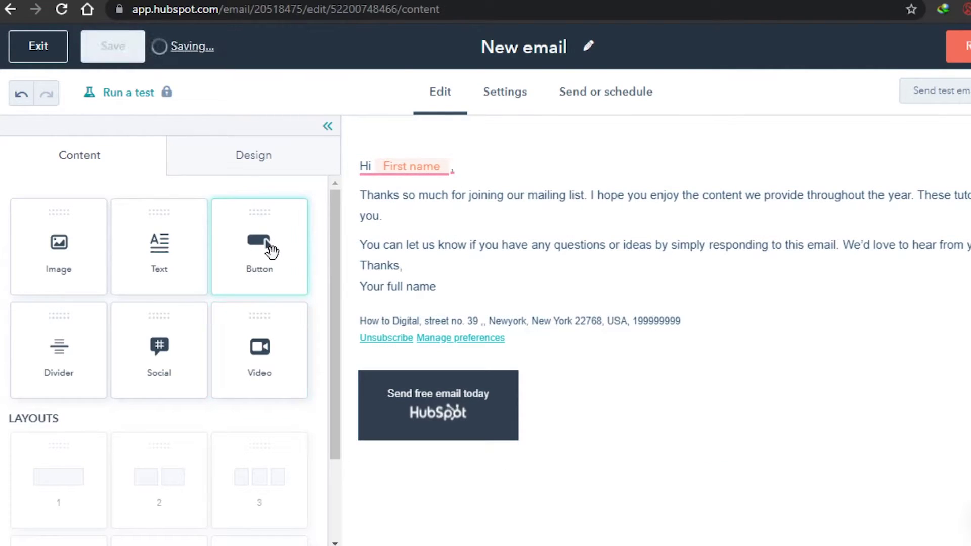
# - Add a button block below the footer address and bring up its text and styling options
pyautogui.moveTo(272, 250); pyautogui.dragTo(661, 349)
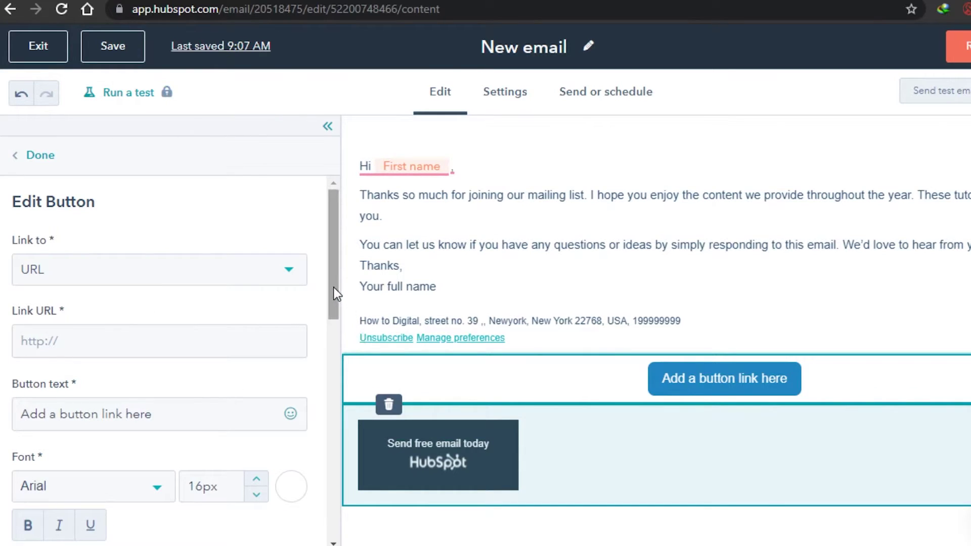
pyautogui.moveTo(333, 287); pyautogui.dragTo(332, 256)
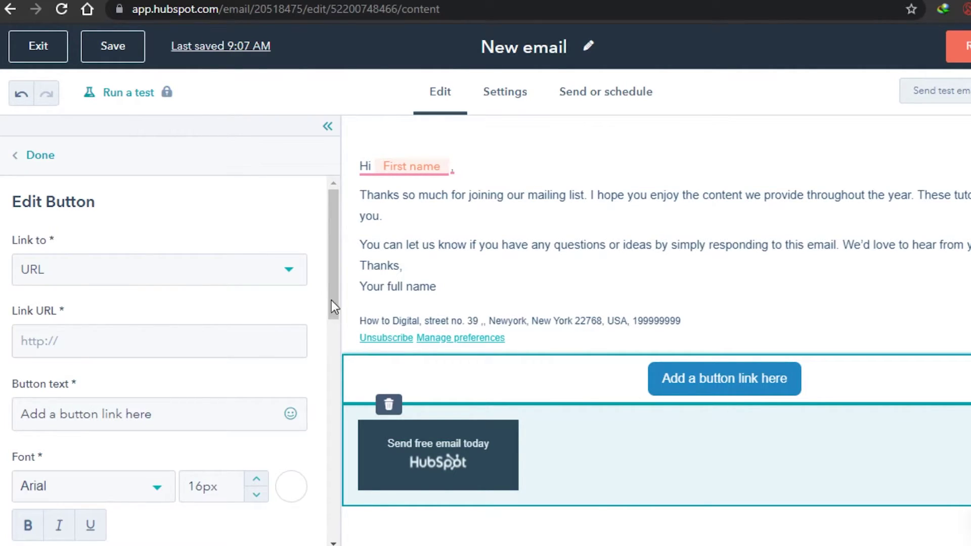
pyautogui.moveTo(332, 305); pyautogui.dragTo(333, 344)
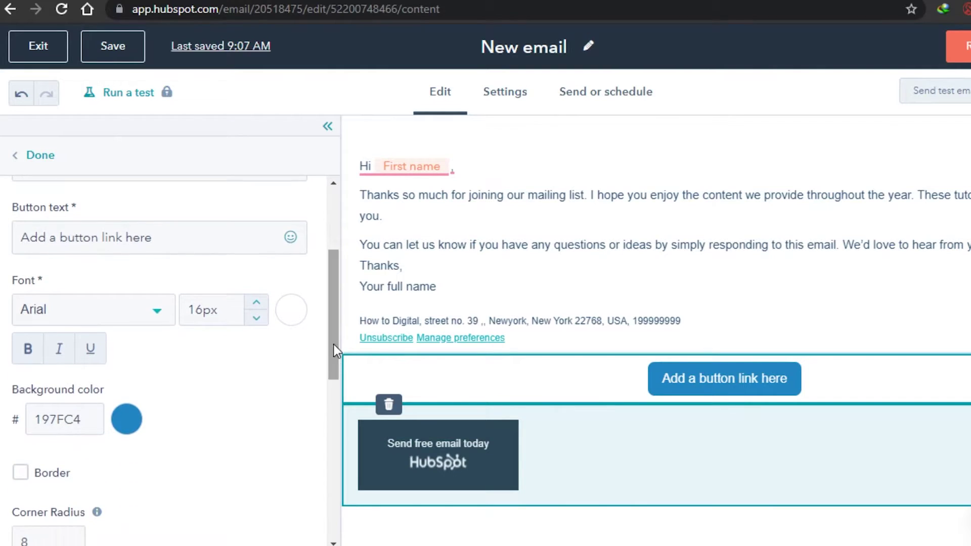
# - Replace the button's placeholder text with "Watch the video here"
pyautogui.click(227, 238)
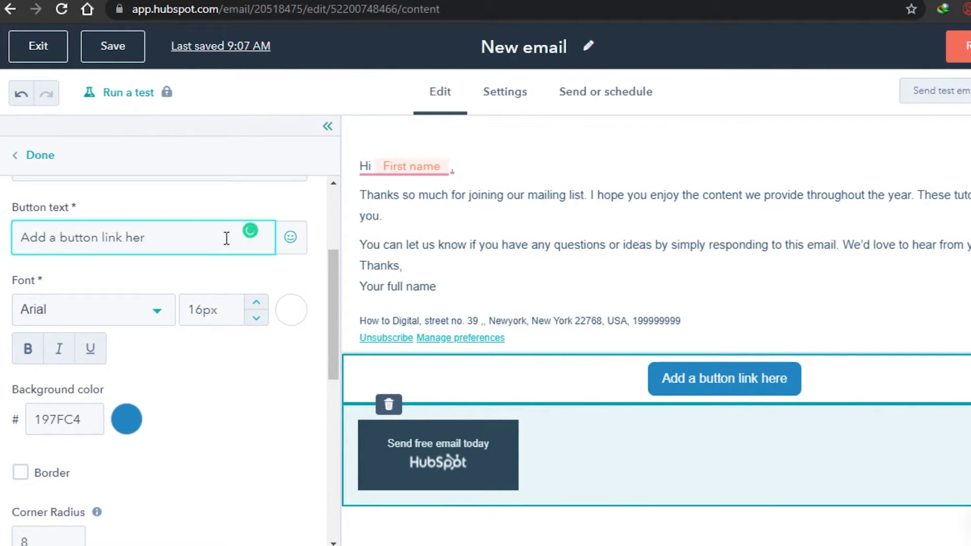
pyautogui.press('BackSpace')
pyautogui.press('BackSpace')
pyautogui.press('BackSpace')
pyautogui.press('BackSpace')
pyautogui.press('BackSpace')
pyautogui.press('BackSpace')
pyautogui.press('BackSpace')
pyautogui.press('BackSpace')
pyautogui.press('BackSpace')
pyautogui.press('BackSpace')
pyautogui.press('BackSpace')
pyautogui.press('BackSpace')
pyautogui.press('BackSpace')
pyautogui.press('BackSpace')
pyautogui.press('BackSpace')
pyautogui.press('BackSpace')
pyautogui.press('BackSpace')
pyautogui.press('BackSpace')
pyautogui.press('BackSpace')
pyautogui.press('BackSpace')
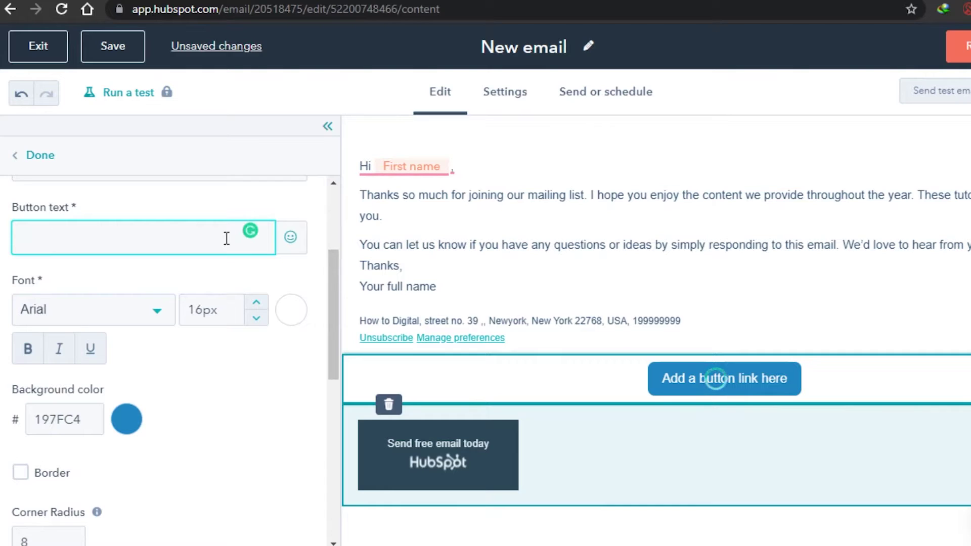
pyautogui.write('Watch the video ')
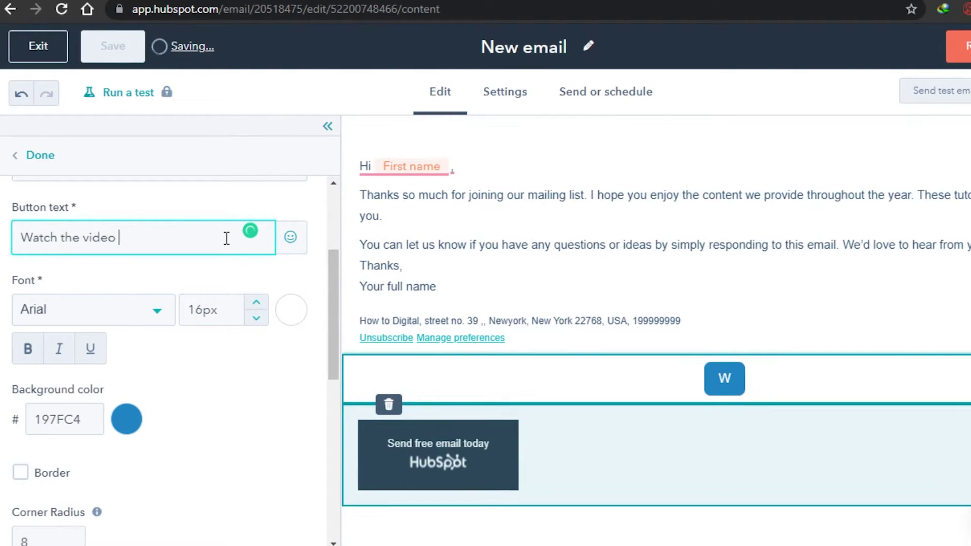
pyautogui.write('here')
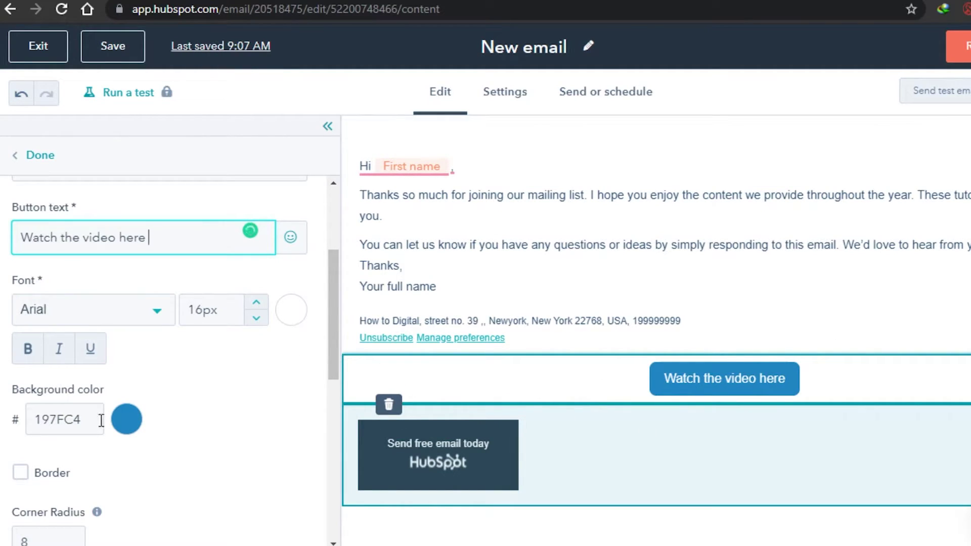
# - Set the button's corner radius to 22 and its background color to blue, 0600FF
pyautogui.scroll(-5, 333, 354)
pyautogui.scroll(3, 333, 374)
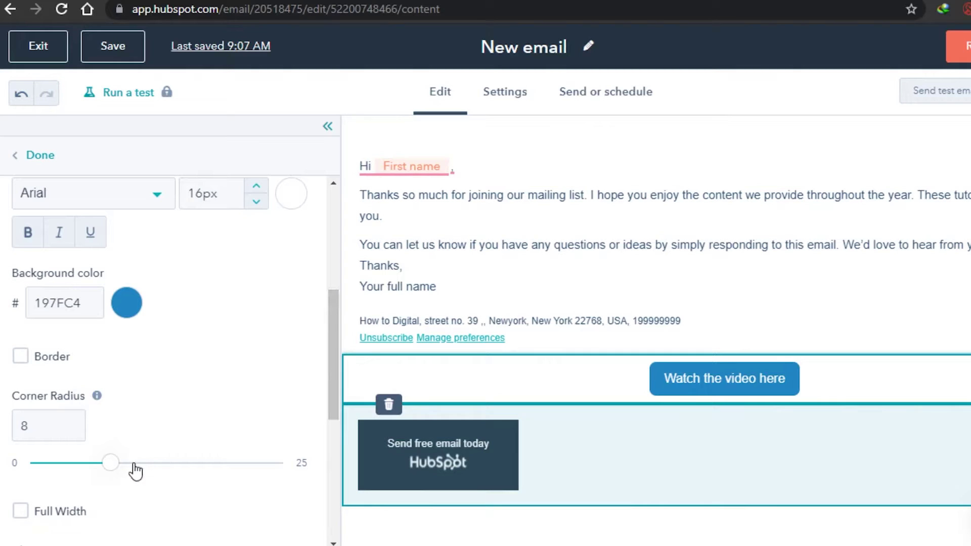
pyautogui.moveTo(110, 463); pyautogui.dragTo(257, 479)
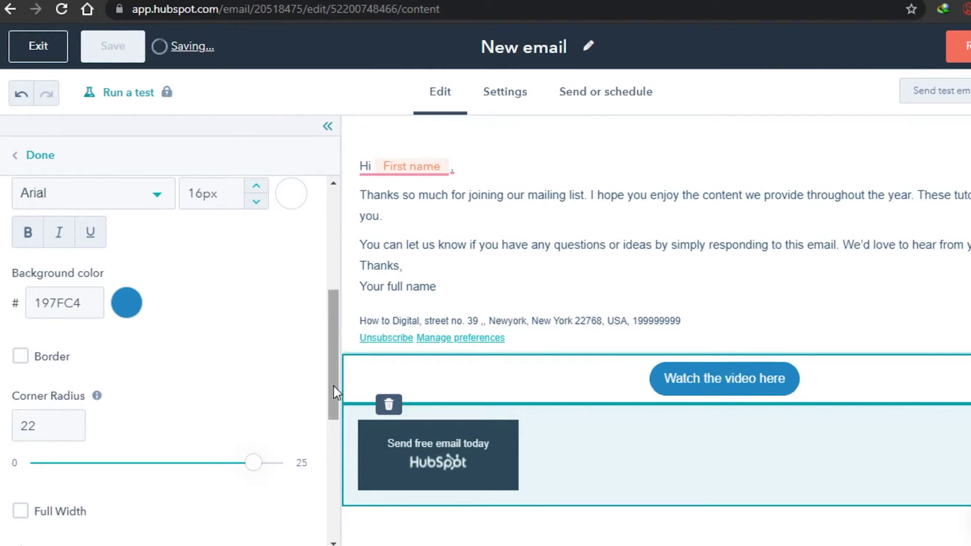
pyautogui.moveTo(333, 387); pyautogui.dragTo(332, 442)
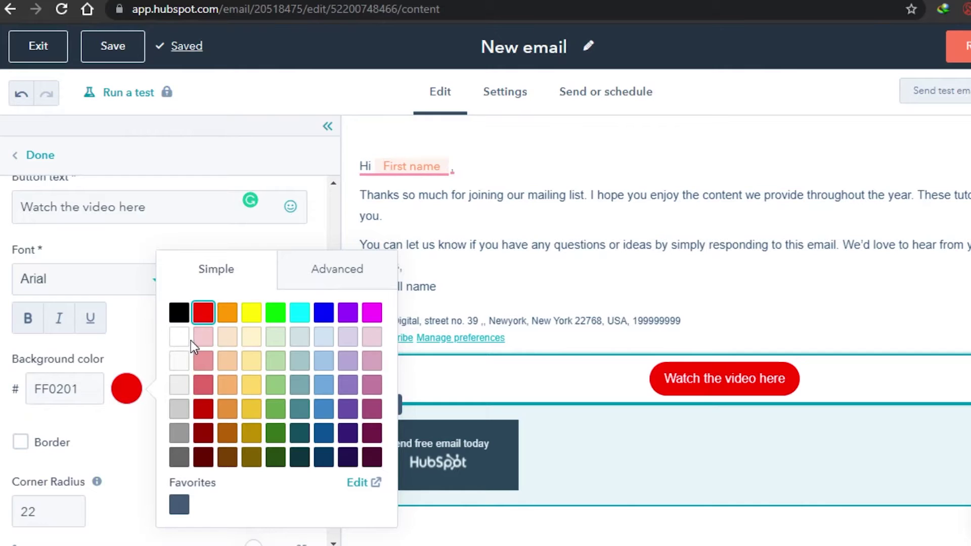
pyautogui.click(324, 314)
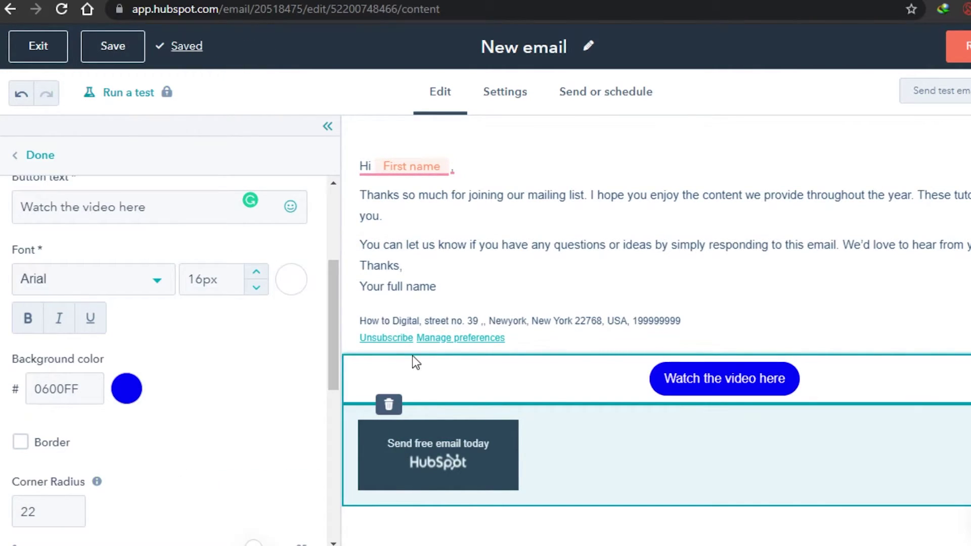
# - Go to the button's link URL field, leave it empty and finish editing the button
pyautogui.moveTo(333, 347); pyautogui.dragTo(332, 247)
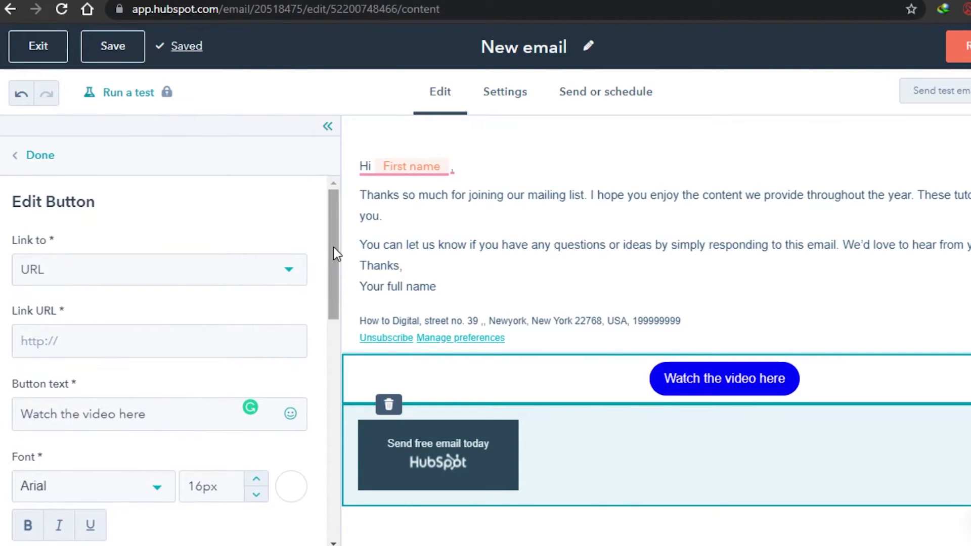
pyautogui.click(124, 347)
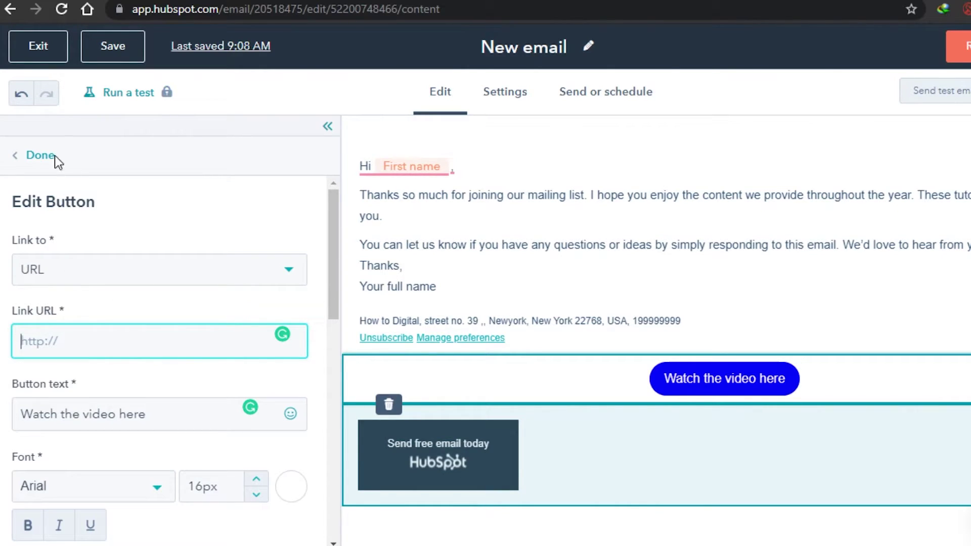
pyautogui.click(41, 156)
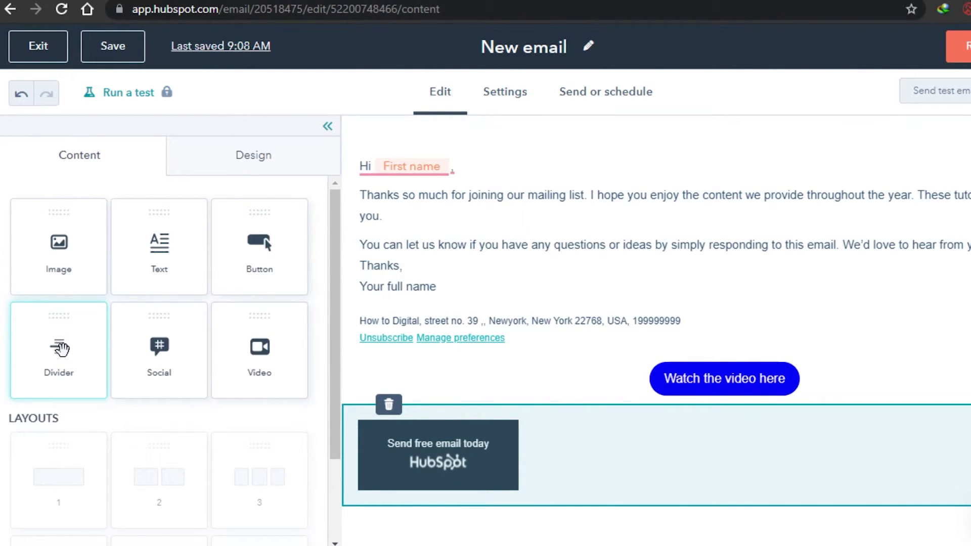
# - Add a divider below the "Watch the video here" button and a social block beneath the divider
pyautogui.moveTo(62, 349); pyautogui.dragTo(626, 399)
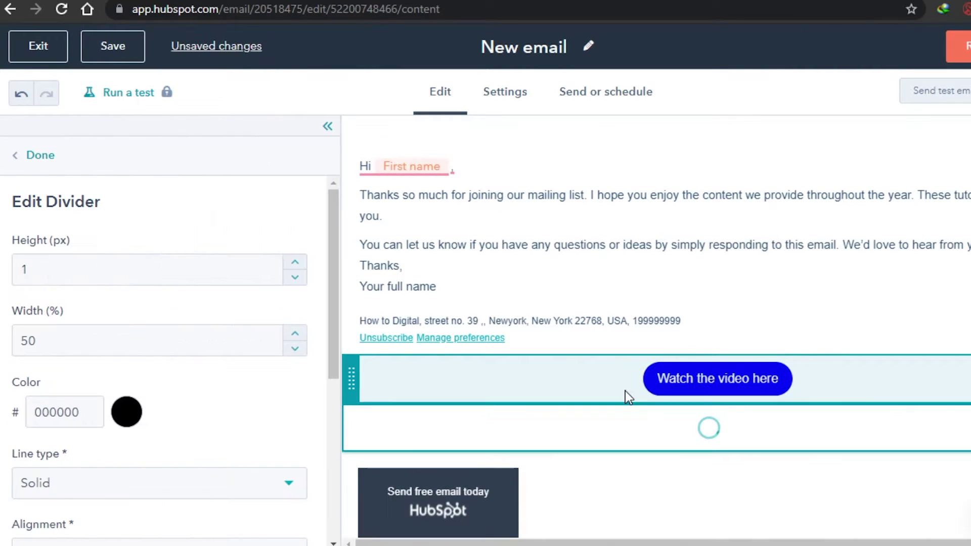
pyautogui.click(734, 466)
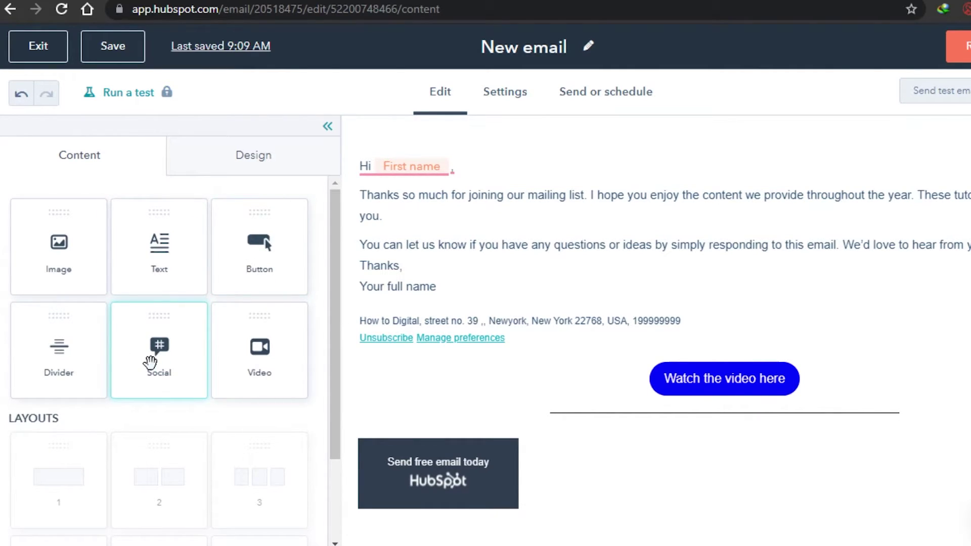
pyautogui.moveTo(150, 362); pyautogui.dragTo(659, 420)
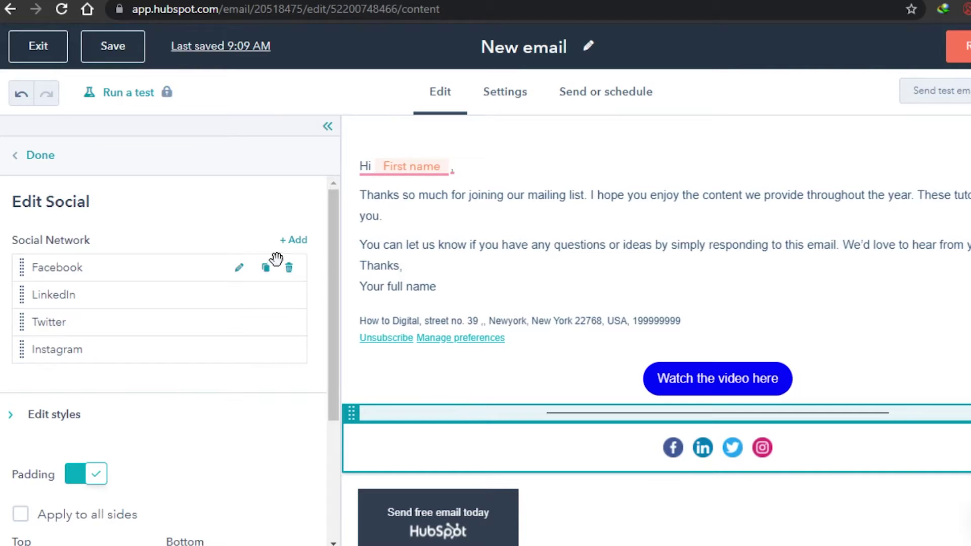
pyautogui.scroll(-1, 333, 248)
pyautogui.scroll(1, 333, 248)
# - Add YouTube as an extra network to the social block, leaving its URL empty, and finish editing the block
pyautogui.click(298, 242)
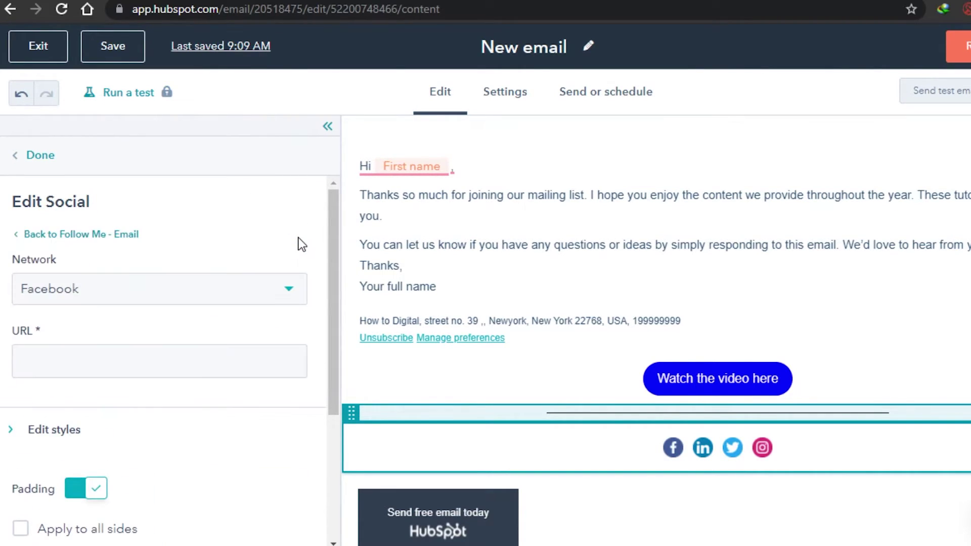
pyautogui.click(287, 290)
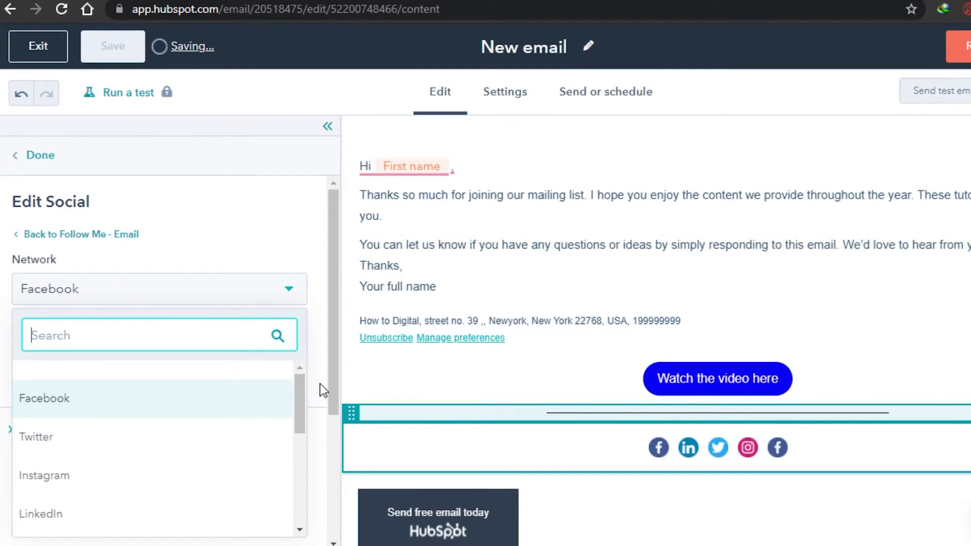
pyautogui.moveTo(298, 390); pyautogui.dragTo(294, 412)
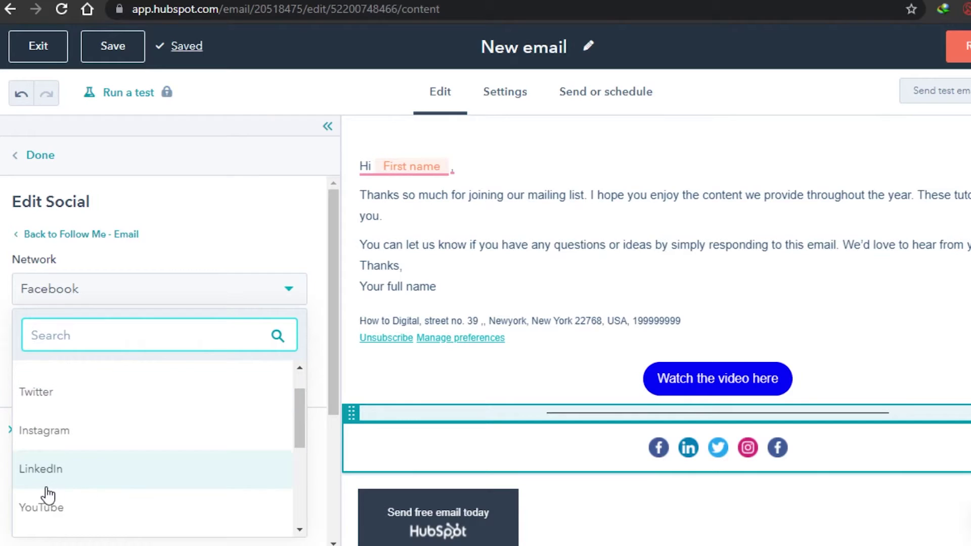
pyautogui.click(40, 506)
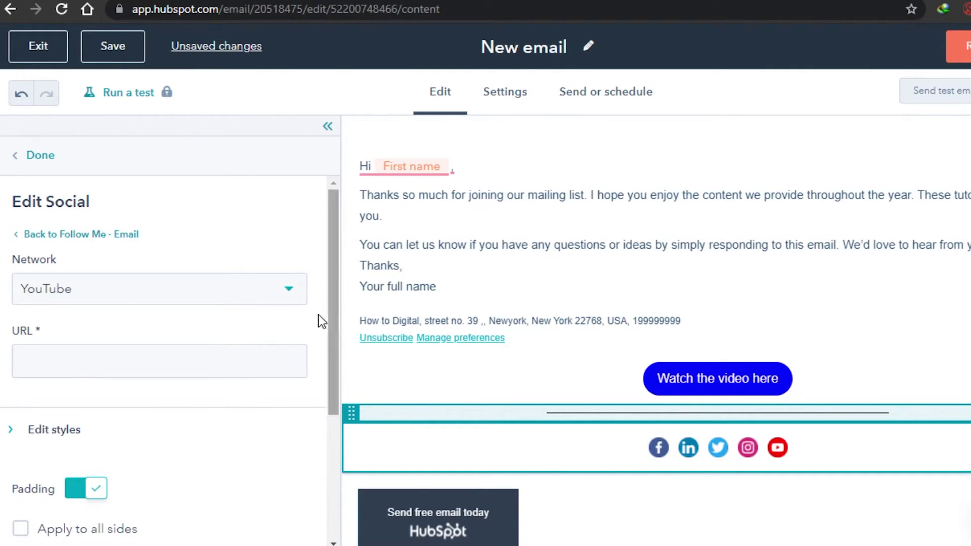
pyautogui.click(22, 163)
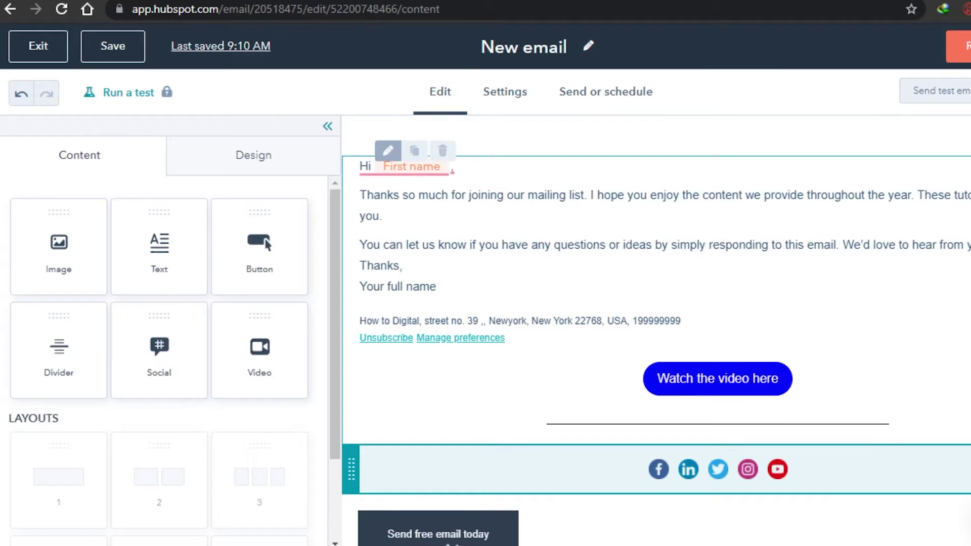
# - Reopen the social block's settings and remove Instagram from its networks
pyautogui.click(557, 469)
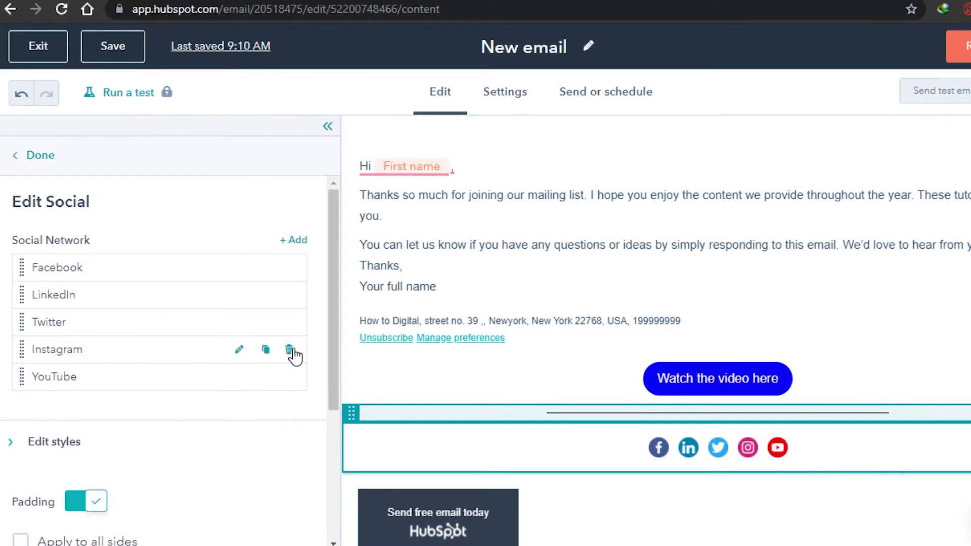
pyautogui.click(290, 350)
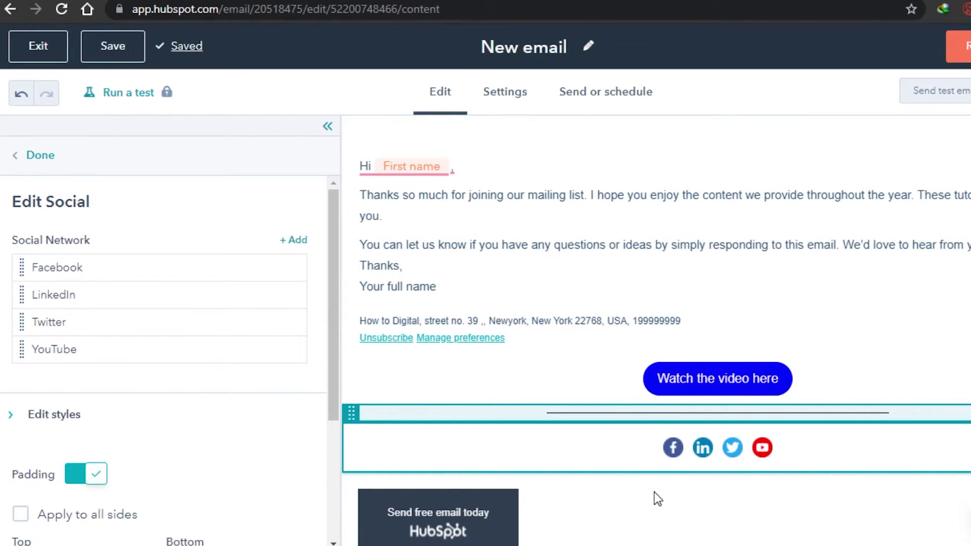
# - Open the social block's Facebook entry, leave its URL empty and finish editing the block
pyautogui.click(238, 295)
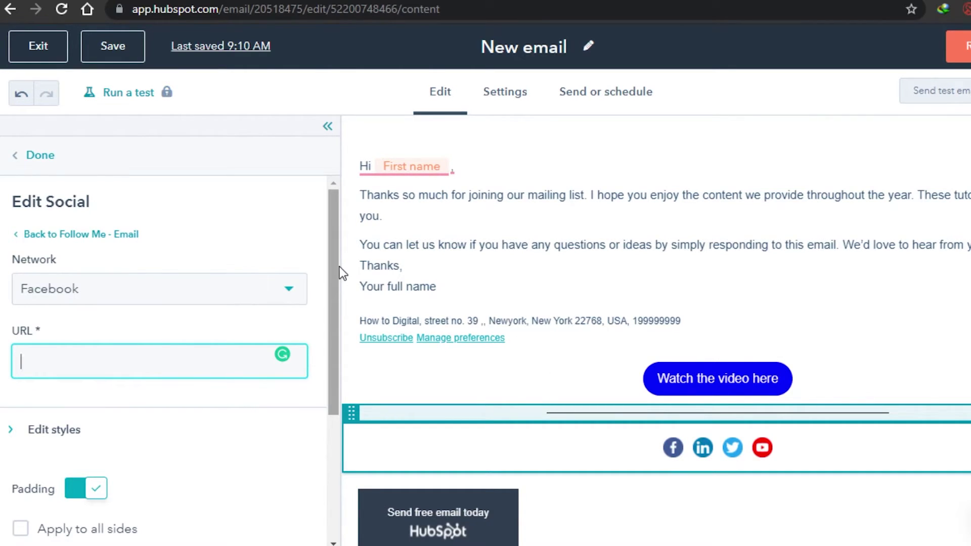
pyautogui.click(18, 157)
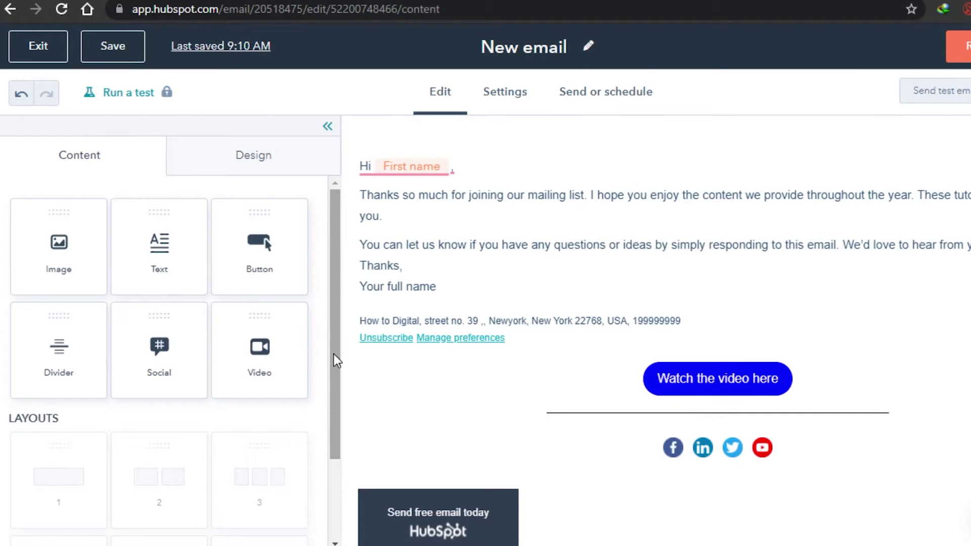
pyautogui.moveTo(334, 369); pyautogui.dragTo(321, 292)
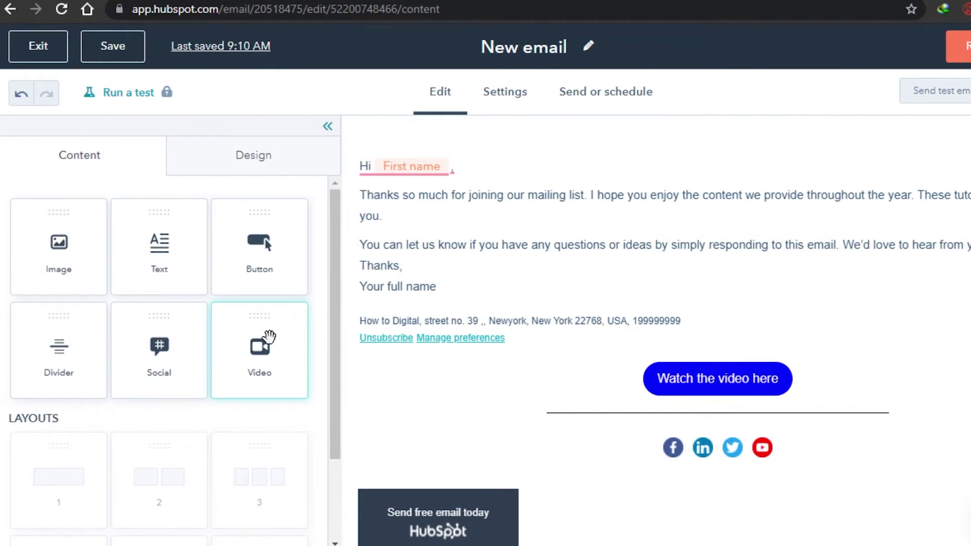
# - Try a video block above the greeting text without entering a video URL, and delete the block
pyautogui.moveTo(265, 366); pyautogui.dragTo(626, 171)
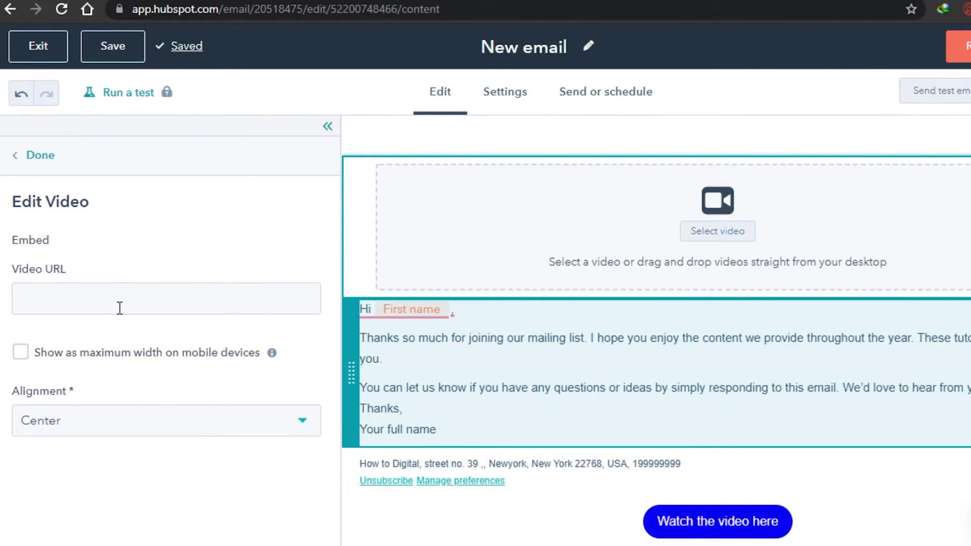
pyautogui.click(26, 170)
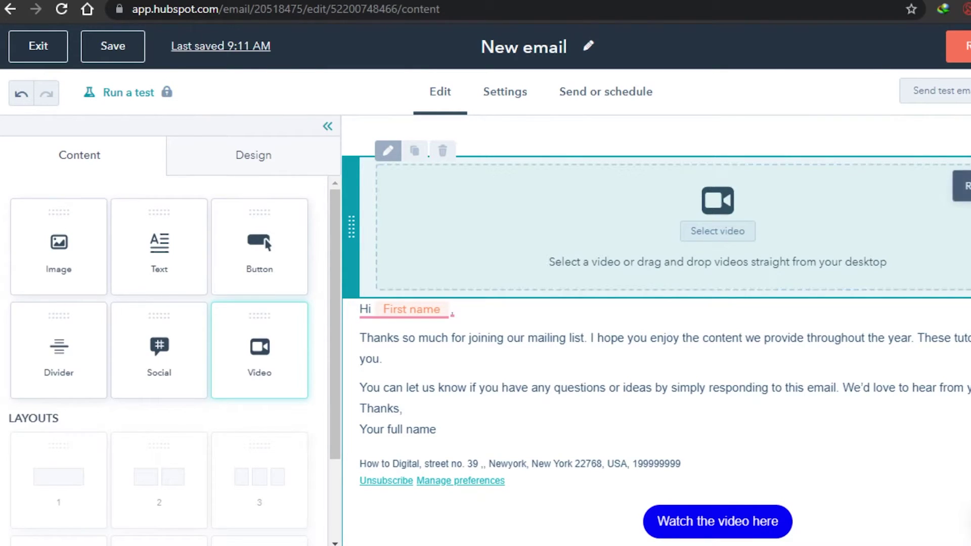
pyautogui.press('Delete')
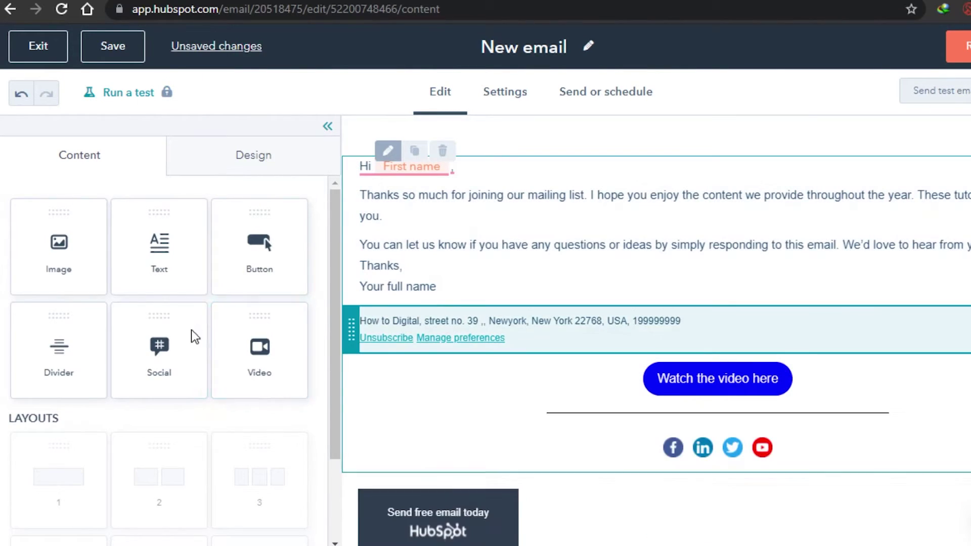
# - Examine the paragraph, heading, line height and text link styles in the email's design settings
pyautogui.click(262, 155)
pyautogui.click(308, 224)
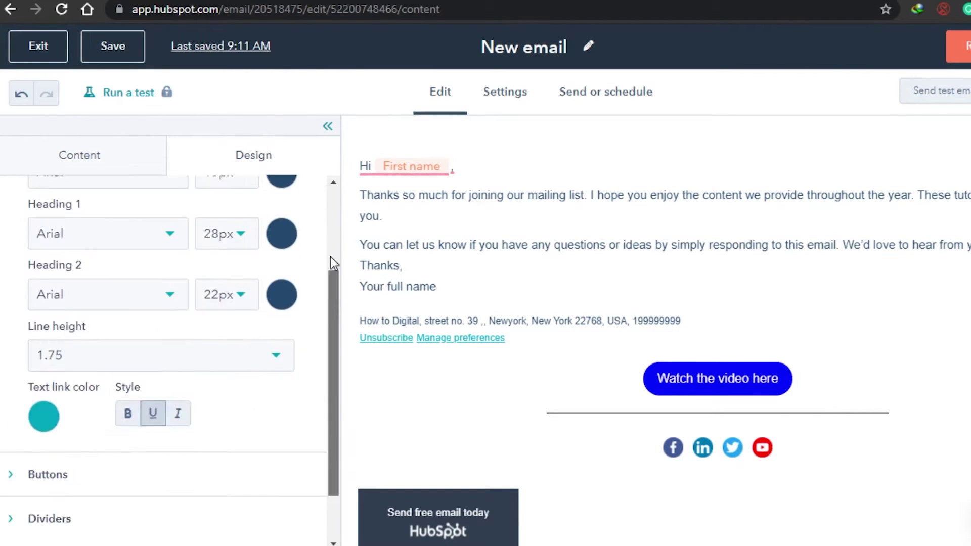
pyautogui.scroll(2, 328, 275)
pyautogui.moveTo(328, 275); pyautogui.dragTo(336, 242)
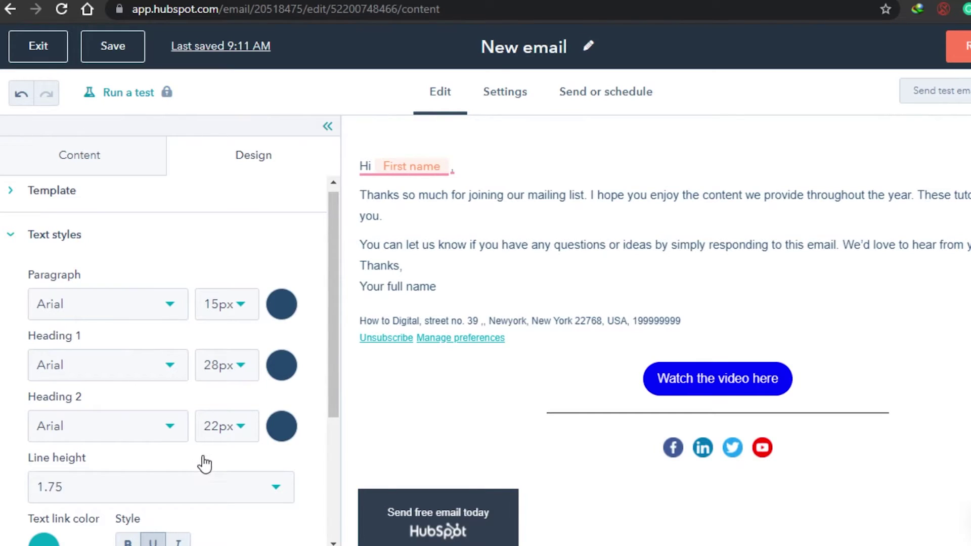
pyautogui.moveTo(333, 397); pyautogui.dragTo(328, 356)
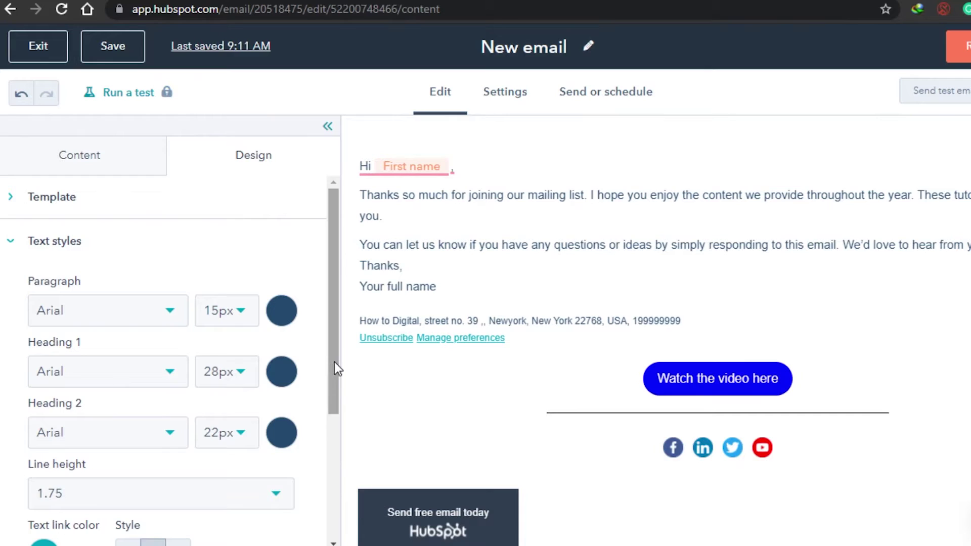
pyautogui.moveTo(335, 362)
pyautogui.mouseDown()
pyautogui.moveTo(333, 481)
pyautogui.moveTo(334, 345)
pyautogui.mouseUp()
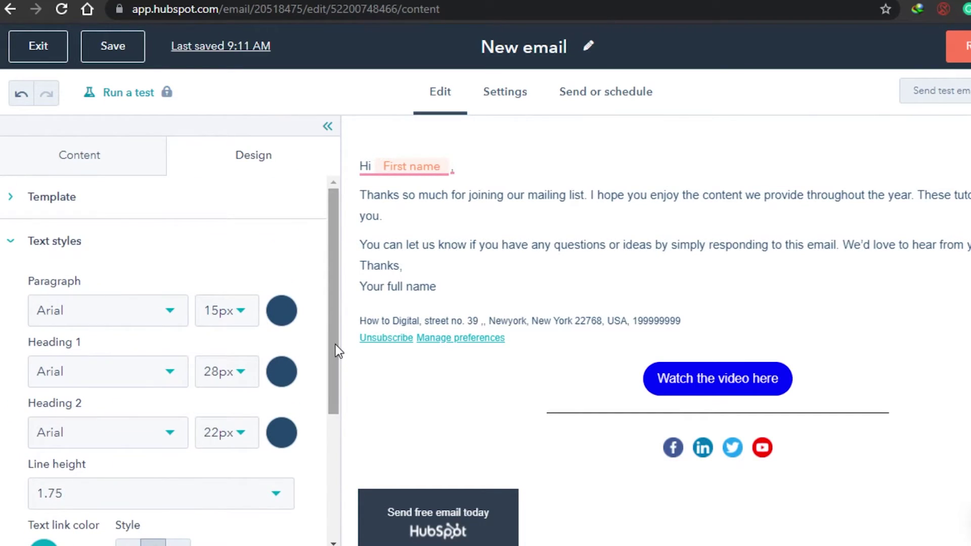
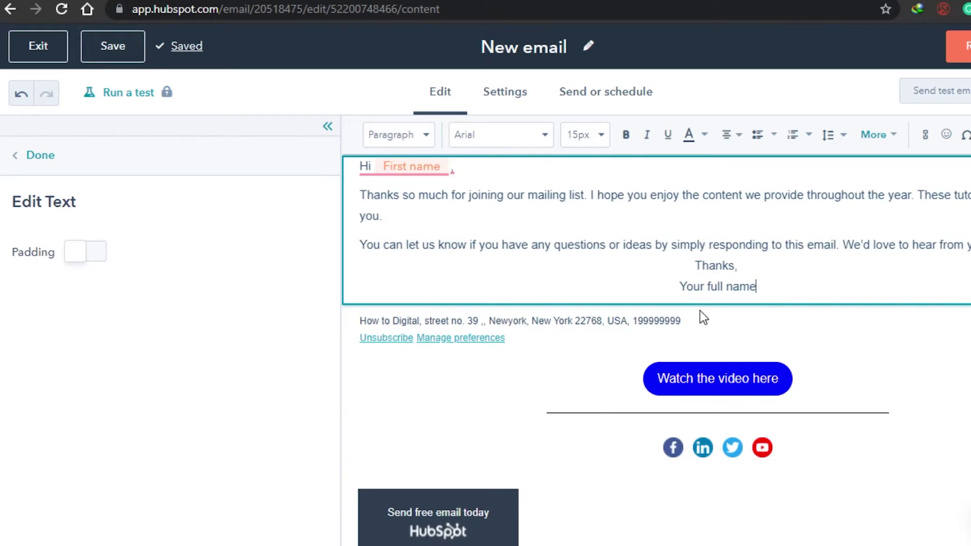
# - Replace the "Your full name" placeholder in the email's sign-off with the sender's first name
pyautogui.press('BackSpace')
pyautogui.press('BackSpace')
pyautogui.press('BackSpace')
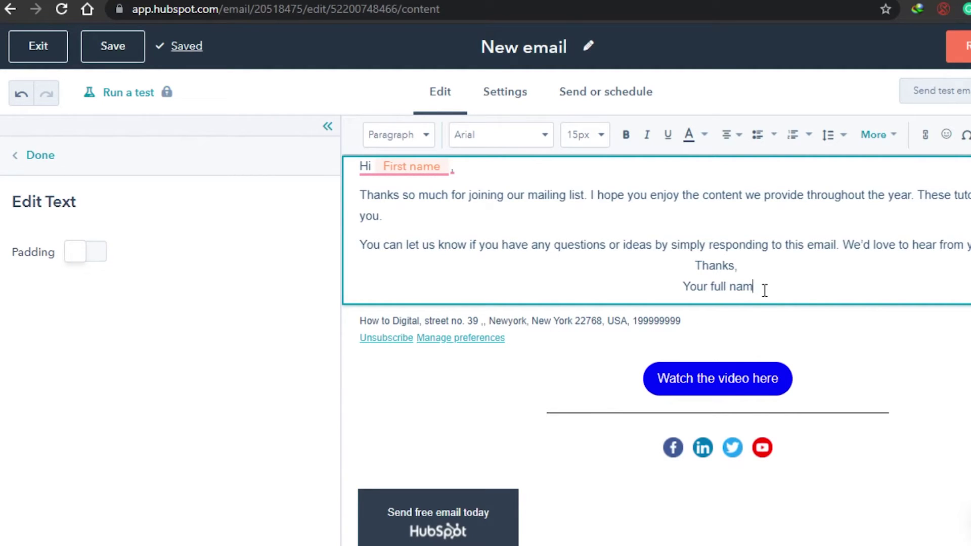
pyautogui.press('BackSpace')
pyautogui.press('BackSpace')
pyautogui.press('BackSpace')
pyautogui.press('BackSpace')
pyautogui.press('BackSpace')
pyautogui.press('BackSpace')
pyautogui.press('BackSpace')
pyautogui.press('BackSpace')
pyautogui.press('BackSpace')
pyautogui.press('BackSpace')
pyautogui.press('BackSpace')
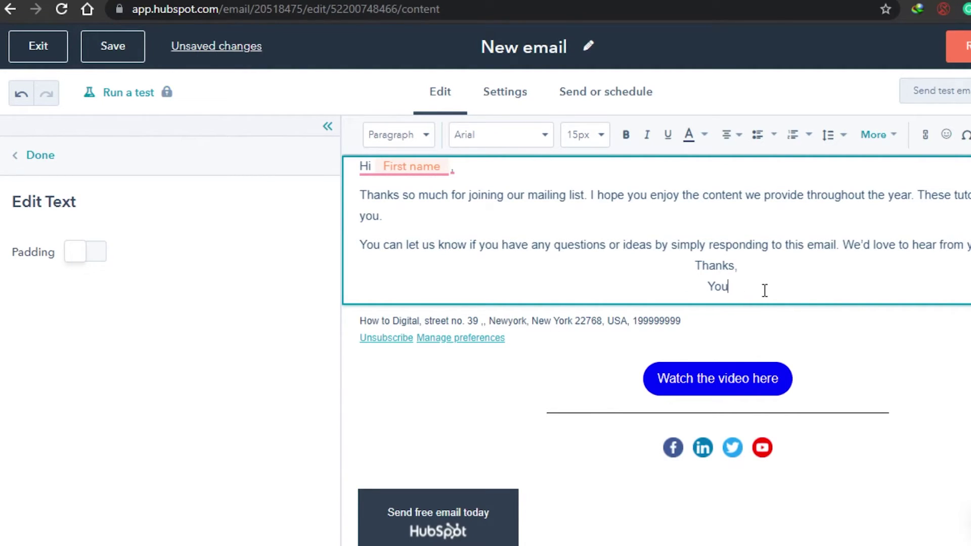
pyautogui.write('Hamnah')
# - Set the footer's alignment to Center and finish editing the footer
pyautogui.click(512, 327)
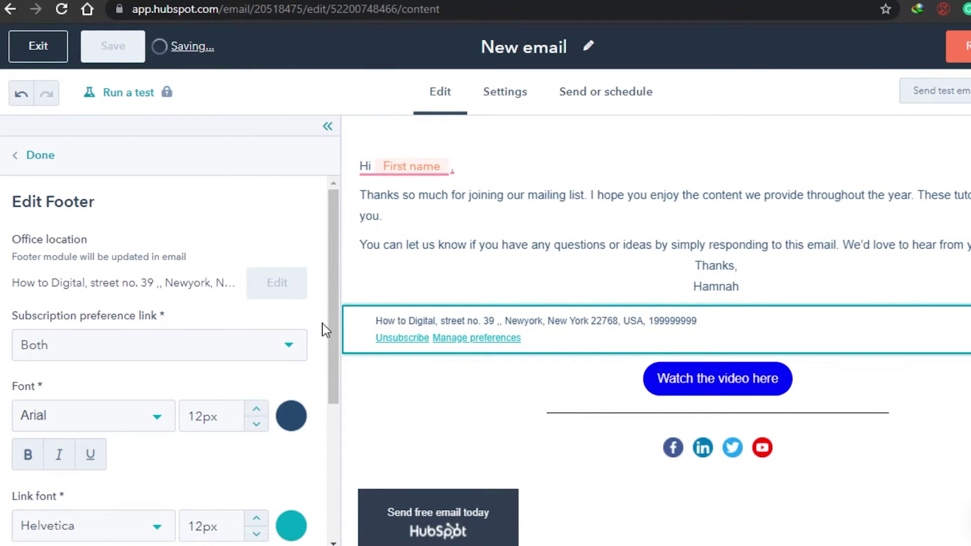
pyautogui.moveTo(329, 324); pyautogui.dragTo(330, 478)
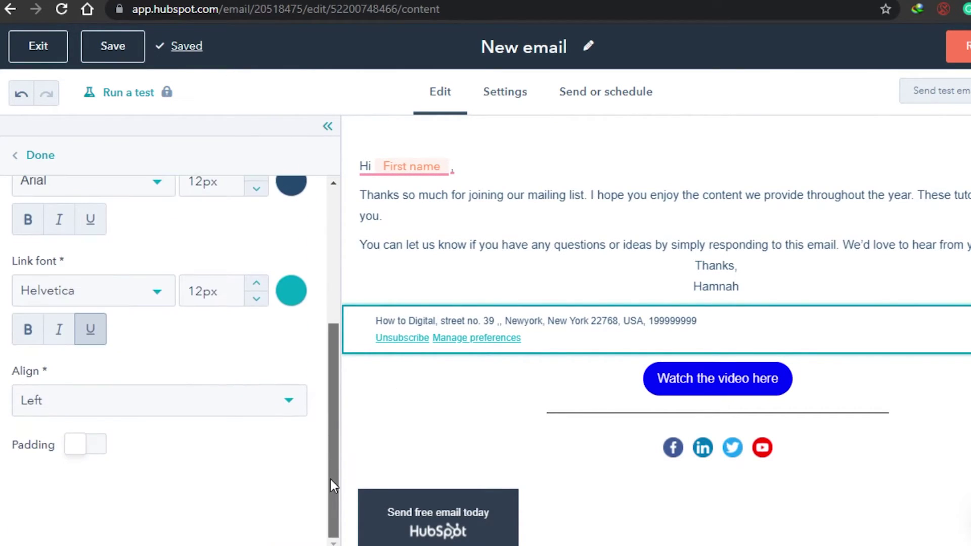
pyautogui.click(287, 410)
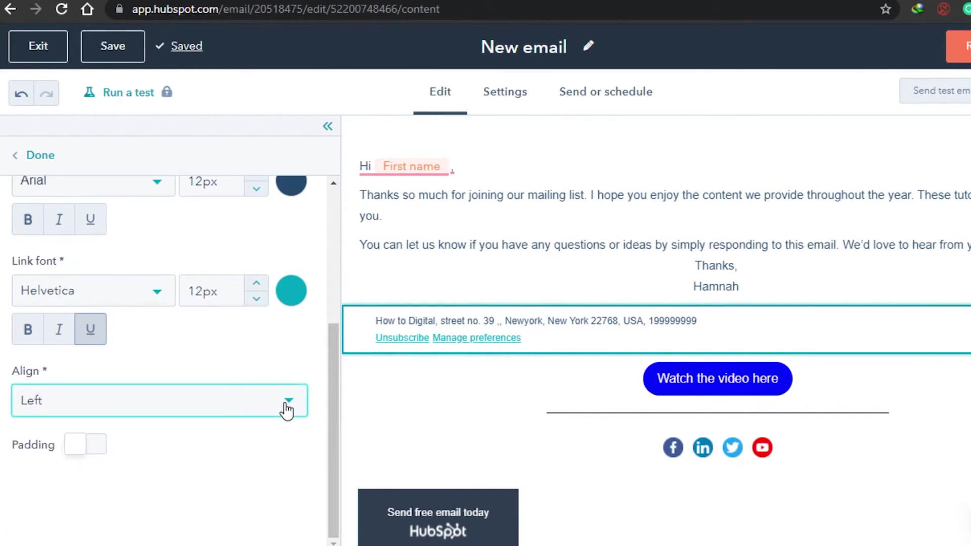
pyautogui.click(215, 481)
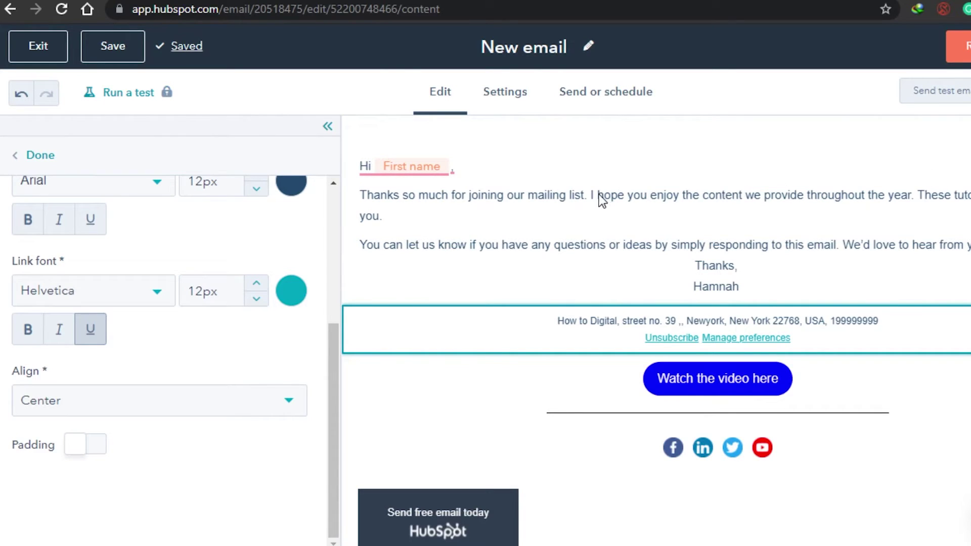
pyautogui.click(822, 483)
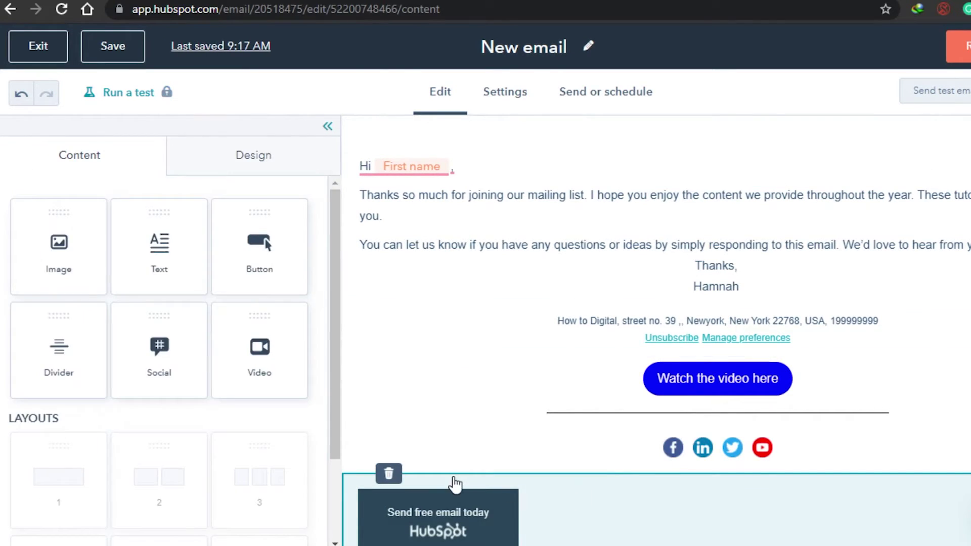
# - Reopen the text styles in the design settings to check them, and return to the email body
pyautogui.moveTo(336, 310); pyautogui.dragTo(325, 217)
pyautogui.click(277, 163)
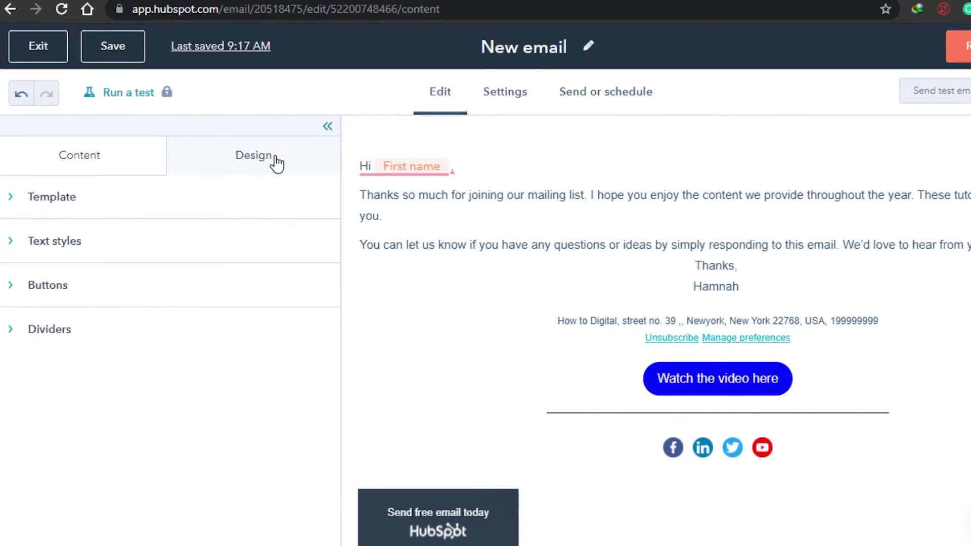
pyautogui.click(89, 246)
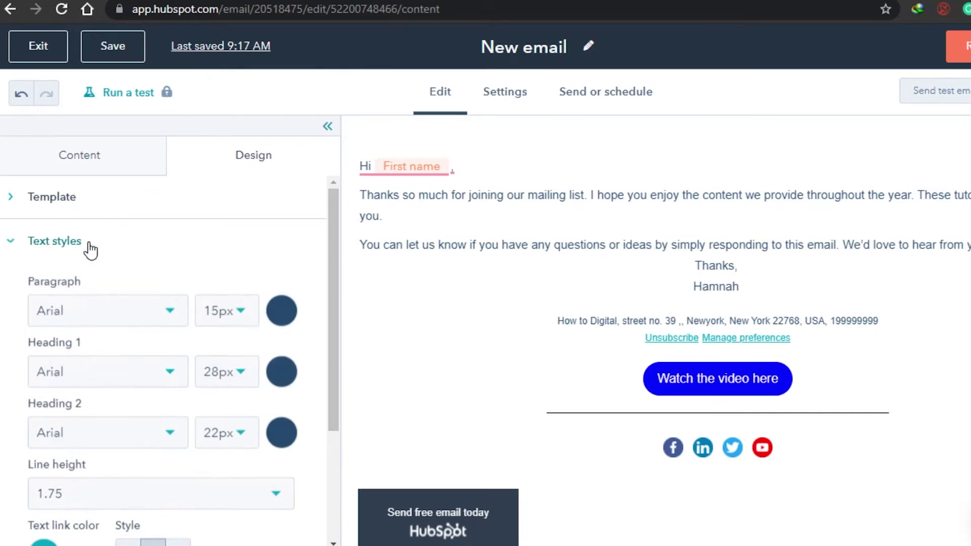
pyautogui.click(863, 279)
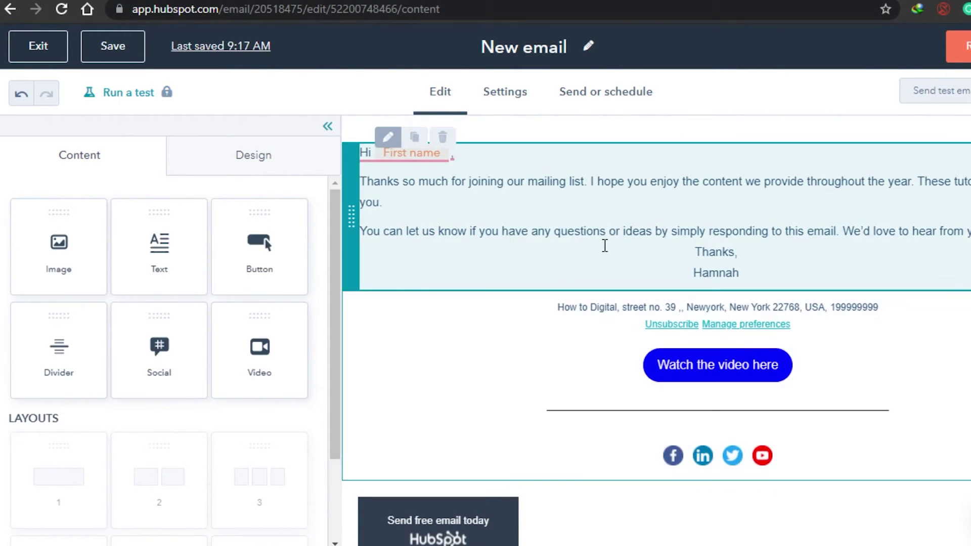
# - Turn on padding for the main text block and finish editing it
pyautogui.click(603, 244)
pyautogui.click(84, 258)
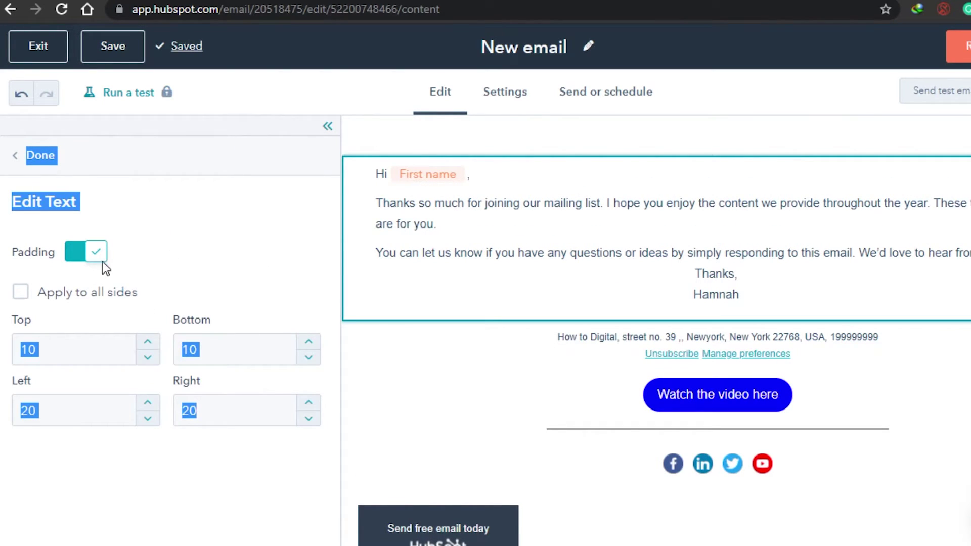
pyautogui.click(485, 406)
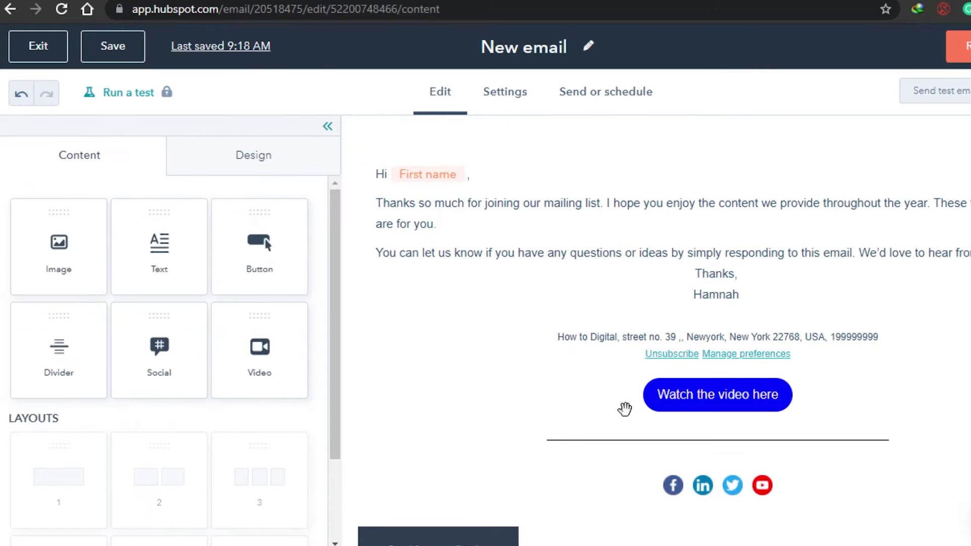
pyautogui.scroll(-1, 453, 192)
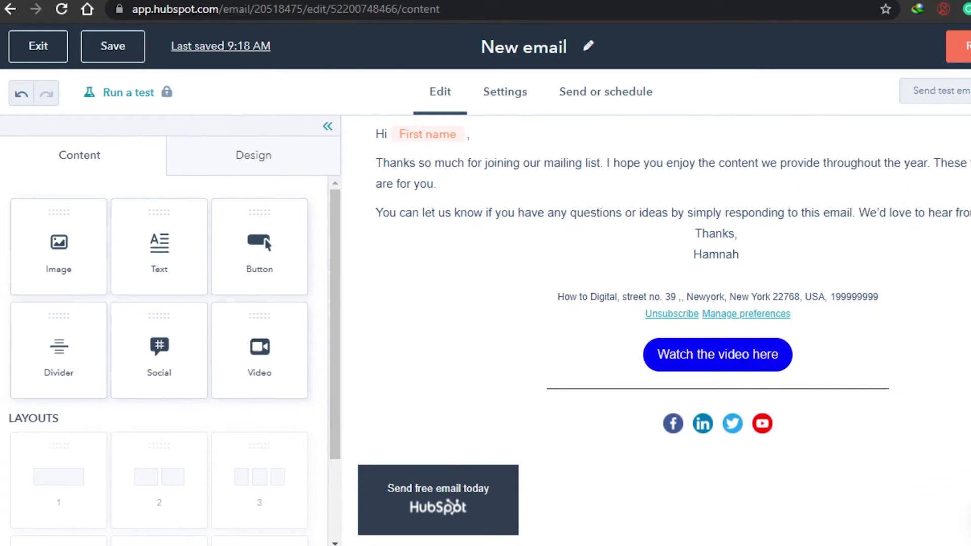
pyautogui.scroll(1, 453, 192)
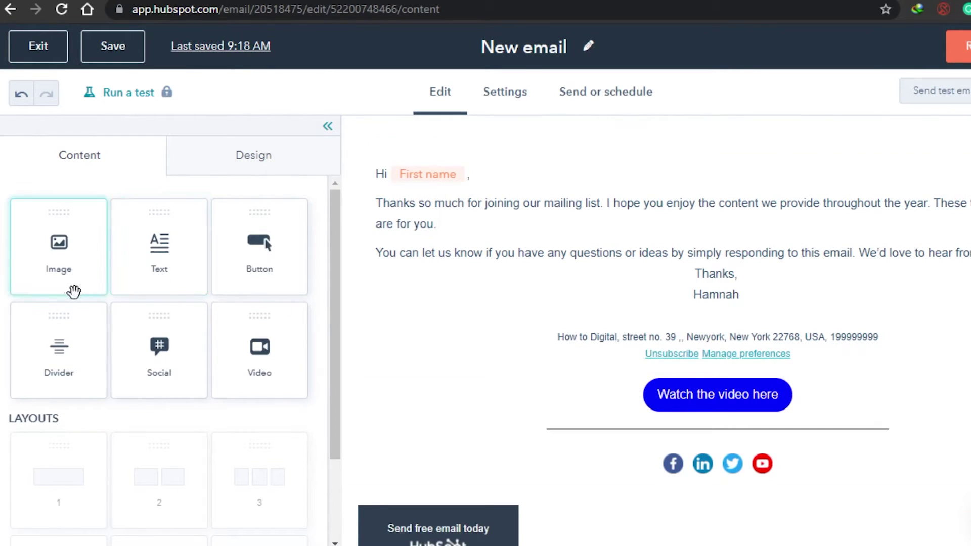
pyautogui.scroll(-2, 338, 354)
pyautogui.scroll(2, 338, 355)
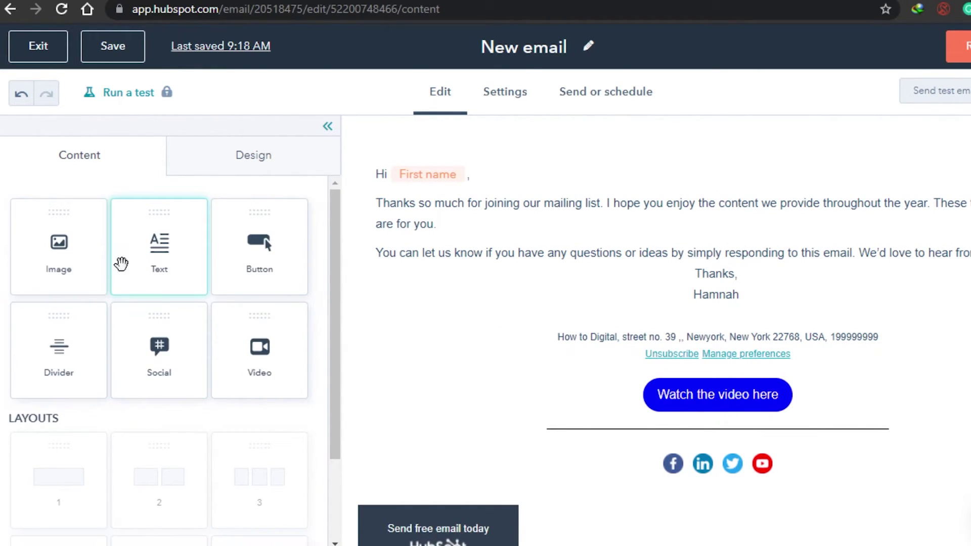
# - Set the background color in the email's template design to light pink, trying white for comparison
pyautogui.click(257, 172)
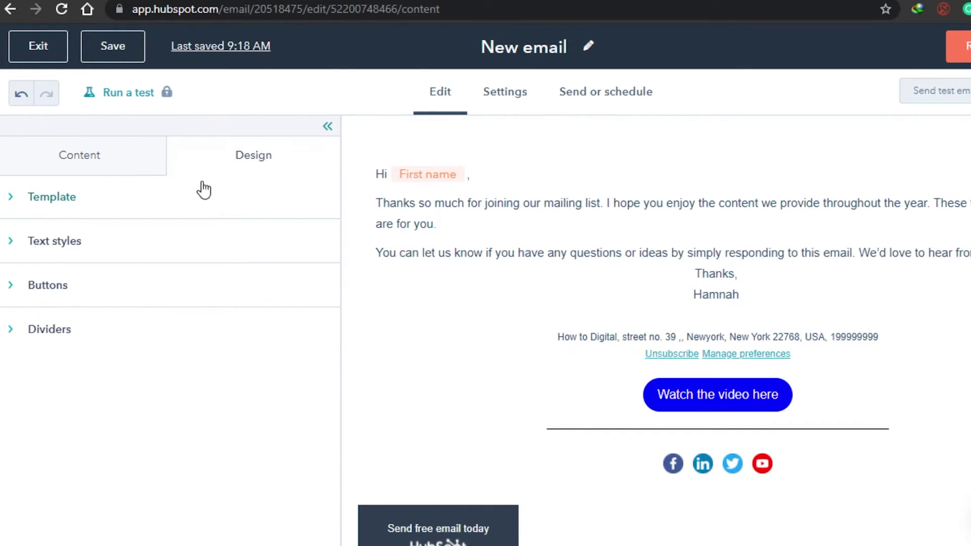
pyautogui.click(62, 212)
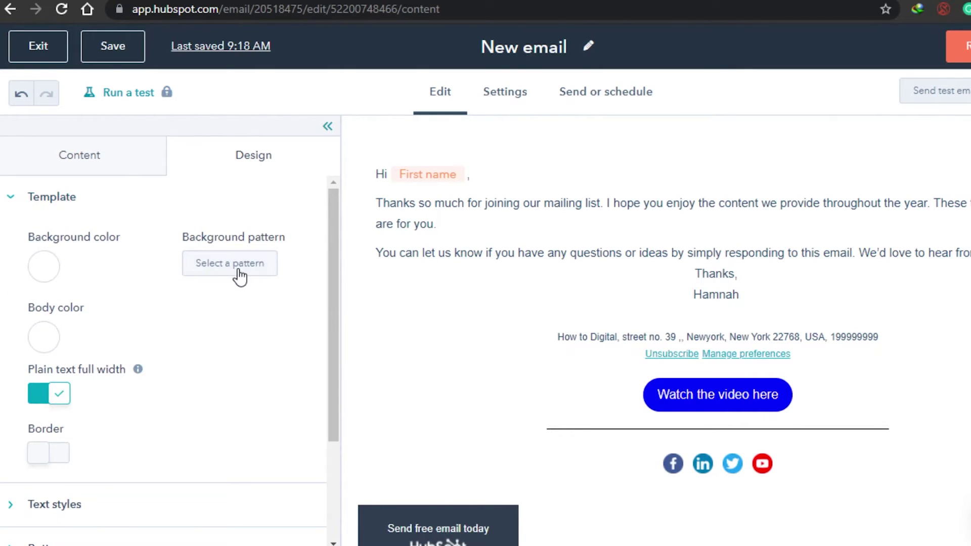
pyautogui.moveTo(332, 269)
pyautogui.mouseDown()
pyautogui.moveTo(346, 348)
pyautogui.moveTo(344, 267)
pyautogui.mouseUp()
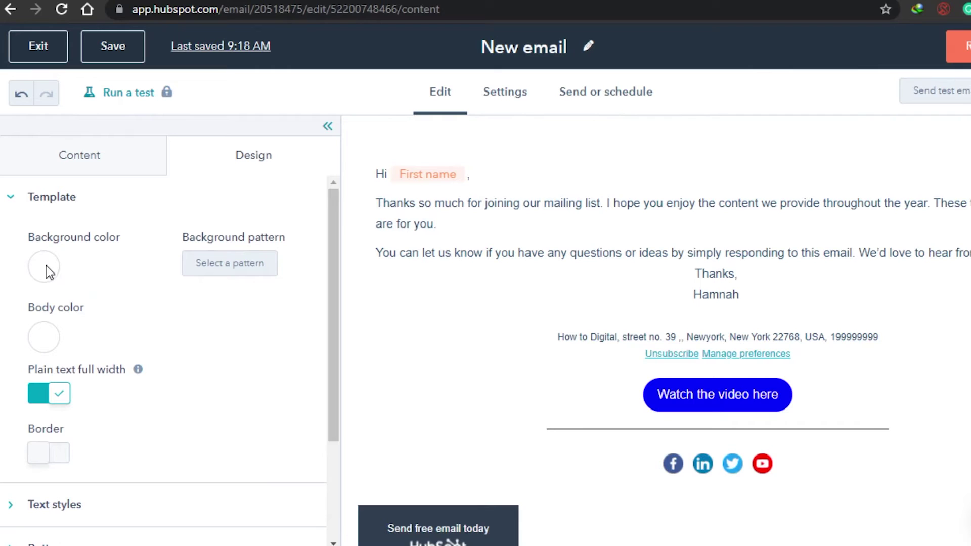
pyautogui.click(46, 265)
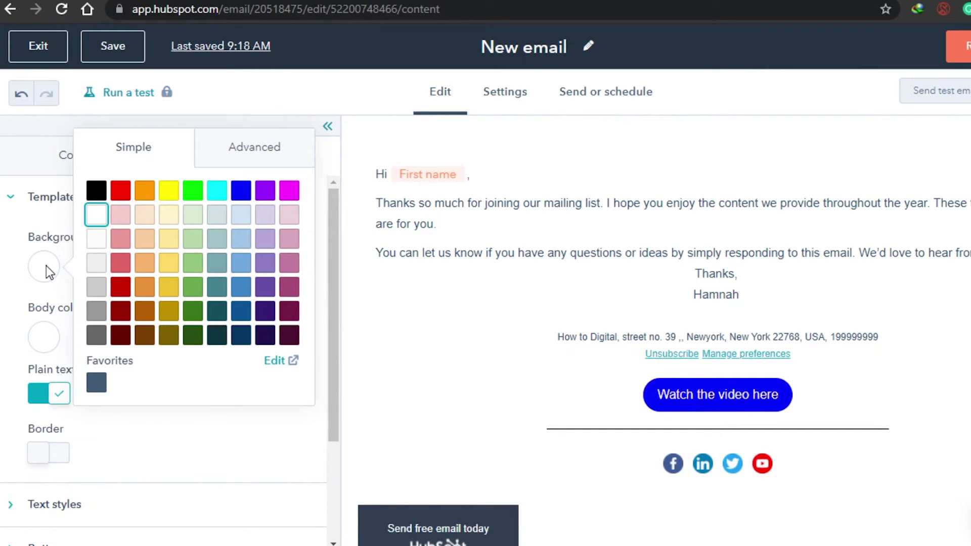
pyautogui.click(120, 217)
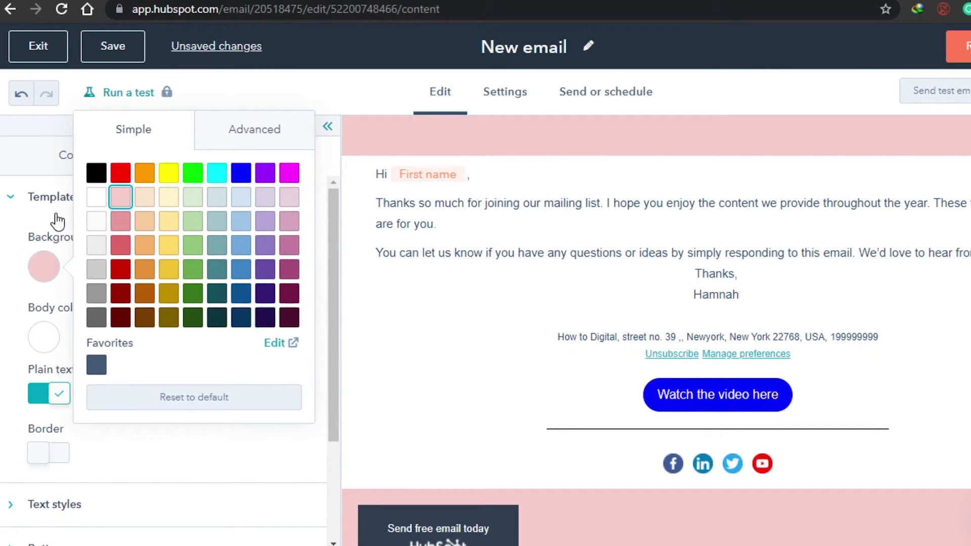
pyautogui.click(96, 199)
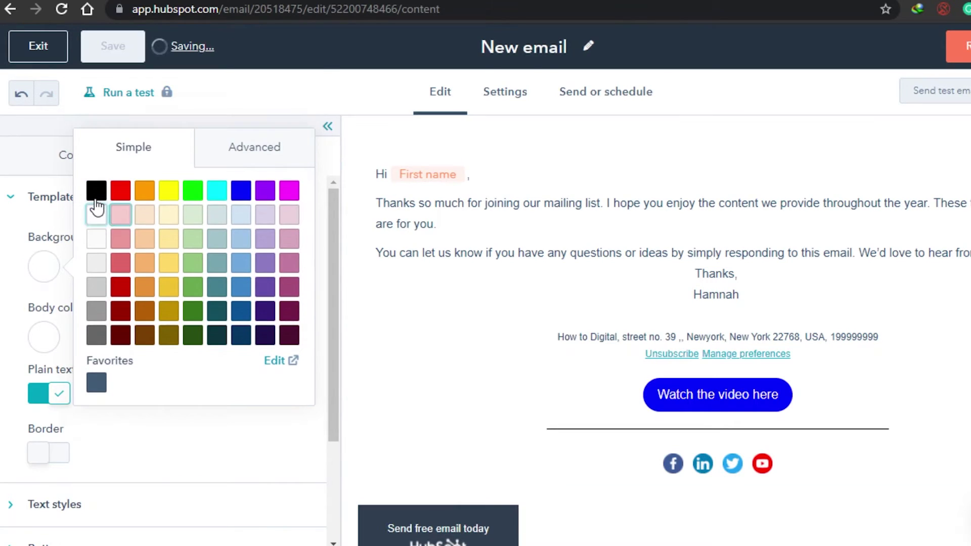
pyautogui.click(115, 210)
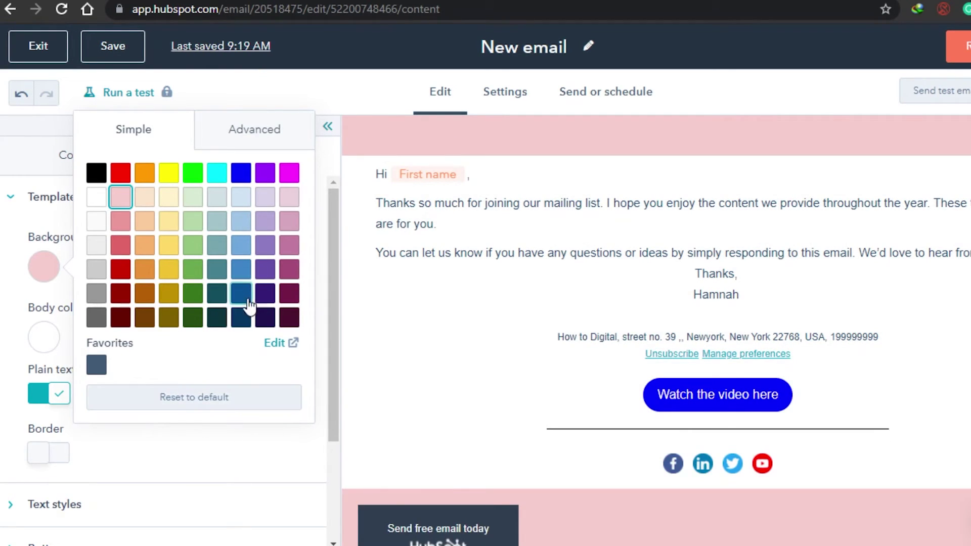
pyautogui.click(326, 392)
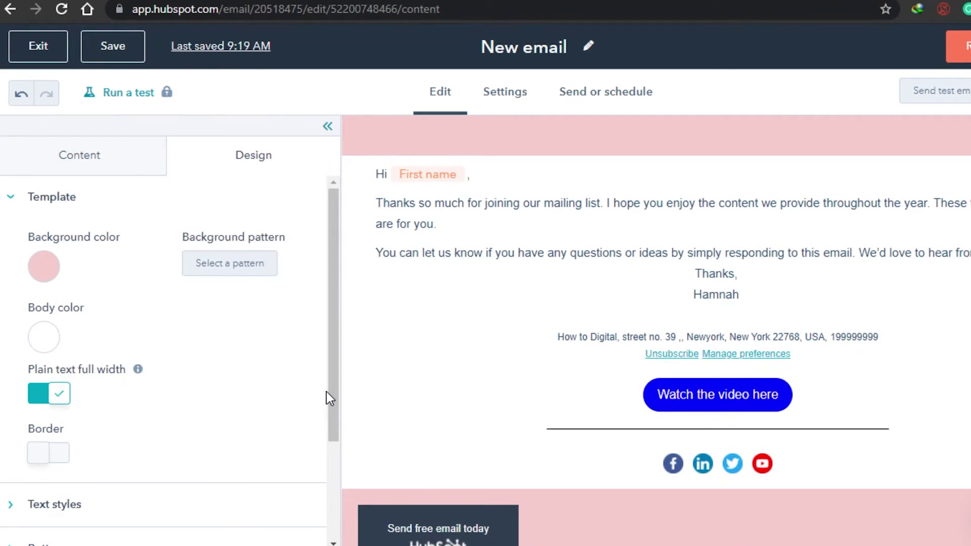
# - Set the body color in the email's template design to pale blue-gray, trying black and yellow for comparison
pyautogui.click(44, 336)
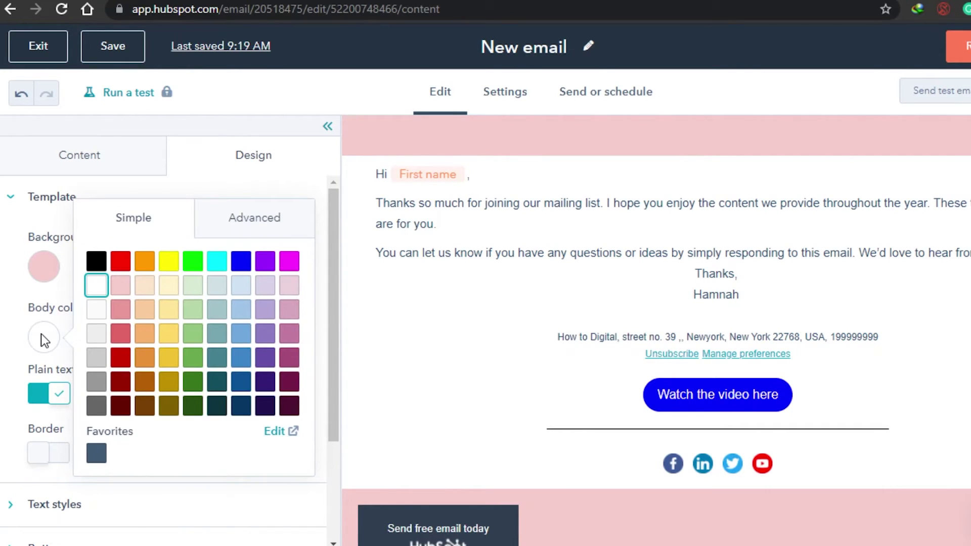
pyautogui.click(99, 264)
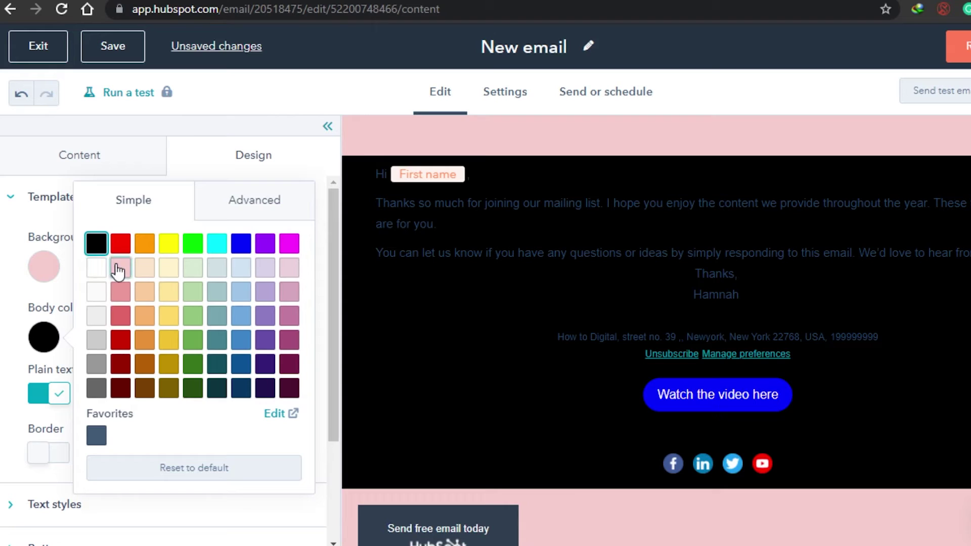
pyautogui.click(119, 268)
pyautogui.click(168, 243)
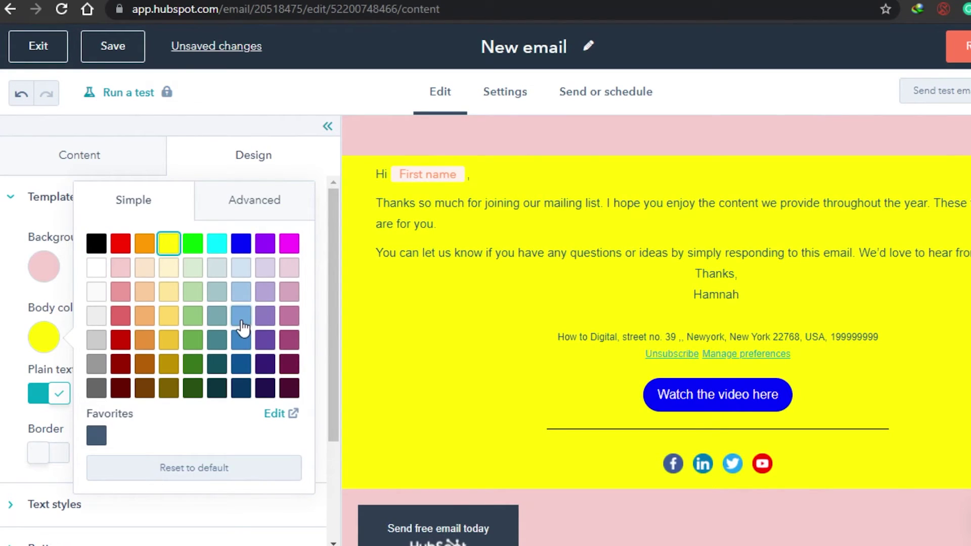
pyautogui.click(216, 271)
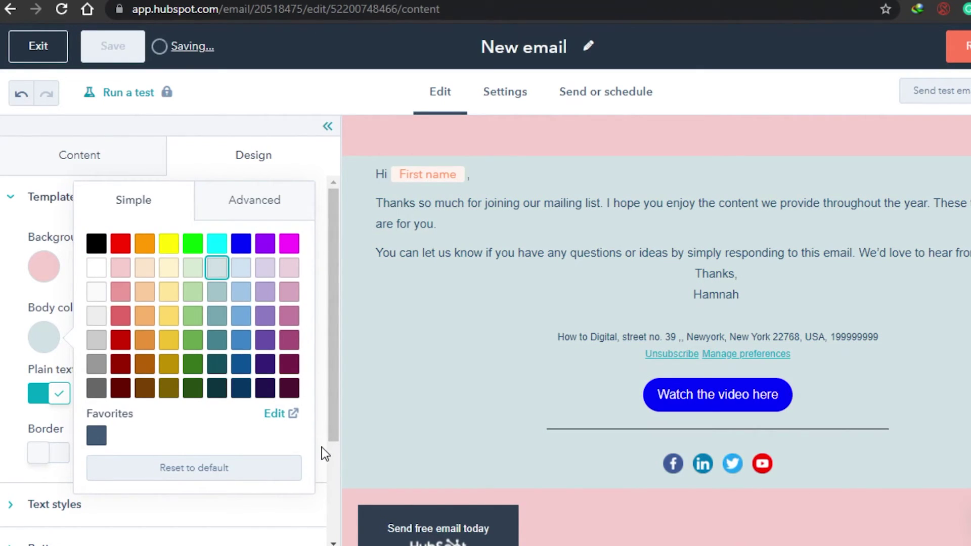
# - Expand the text styles, buttons and dividers sections of the design settings and review their options
pyautogui.scroll(-3, 108, 442)
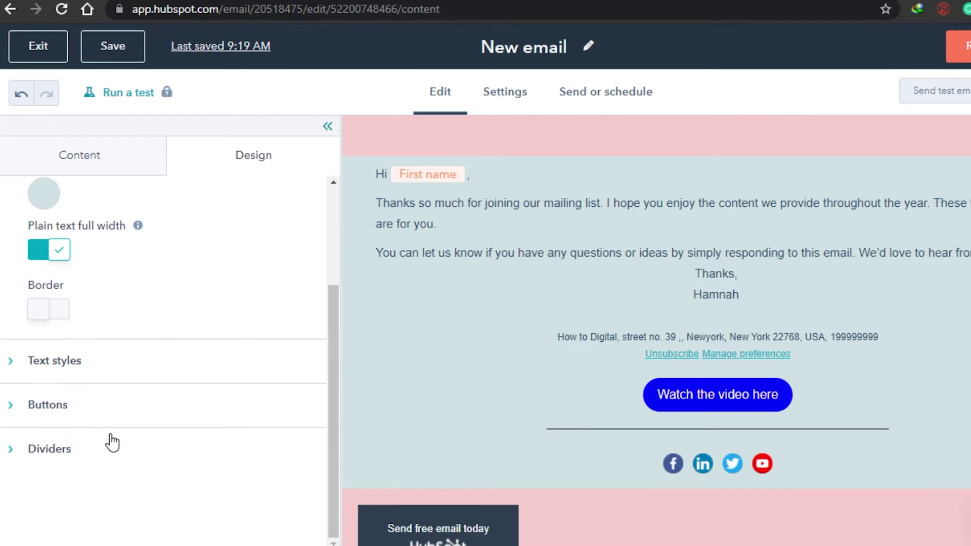
pyautogui.click(47, 370)
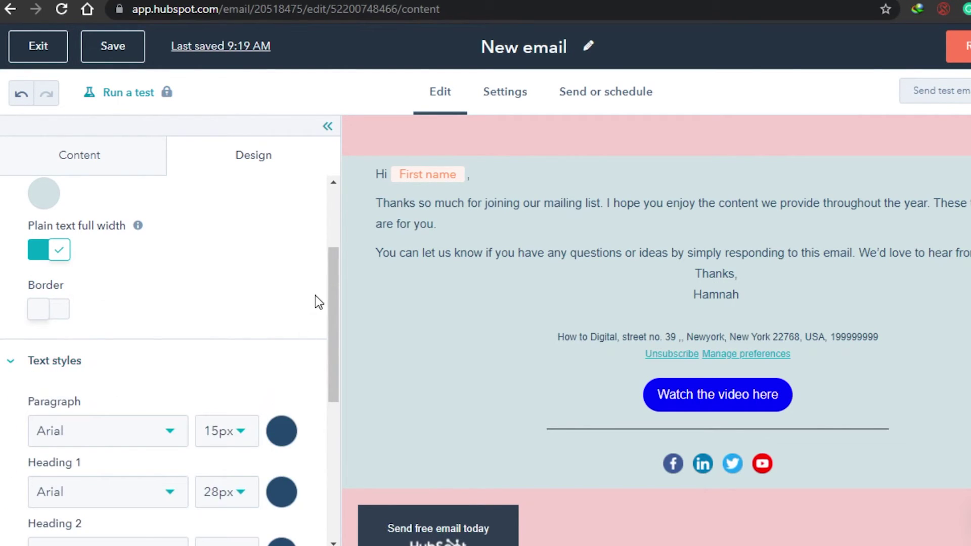
pyautogui.moveTo(329, 286); pyautogui.dragTo(330, 473)
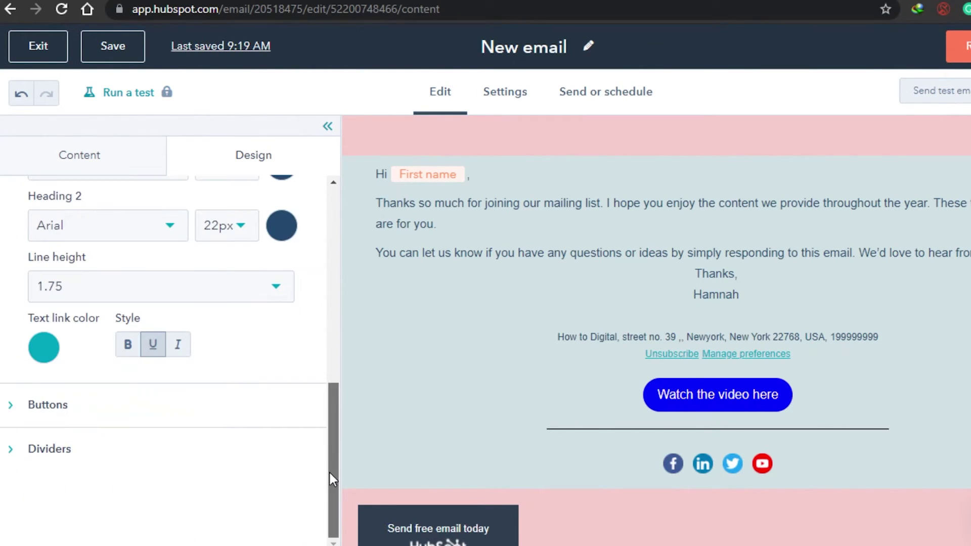
pyautogui.click(130, 424)
pyautogui.moveTo(336, 412); pyautogui.dragTo(344, 540)
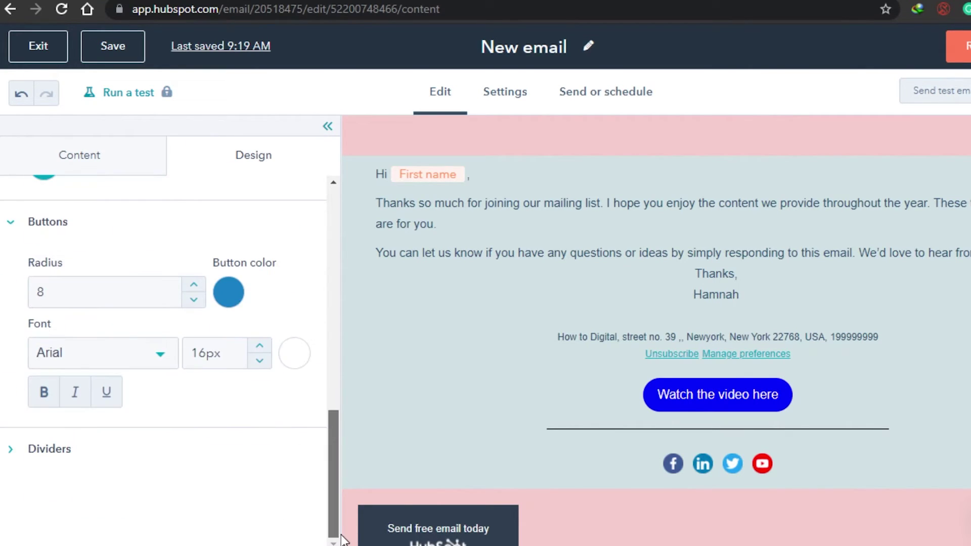
pyautogui.click(117, 464)
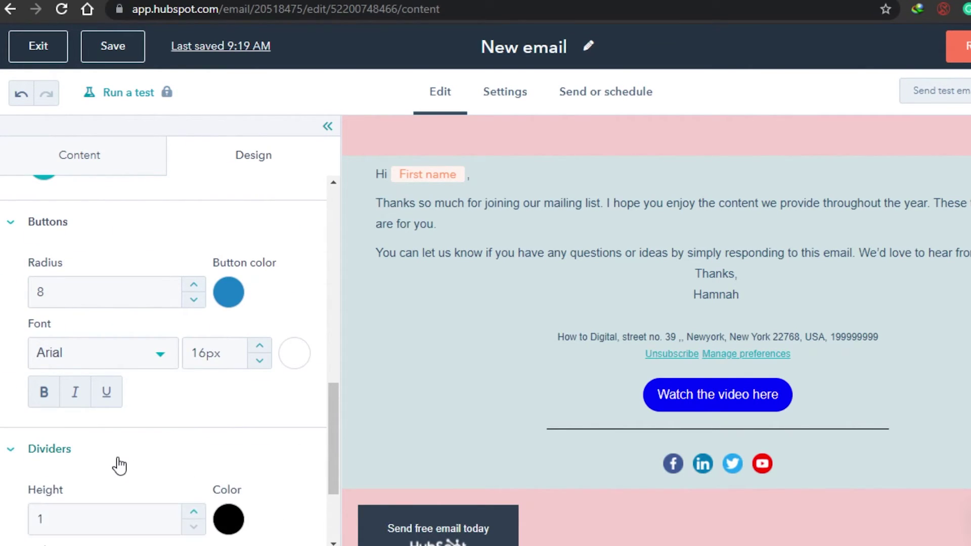
pyautogui.click(23, 99)
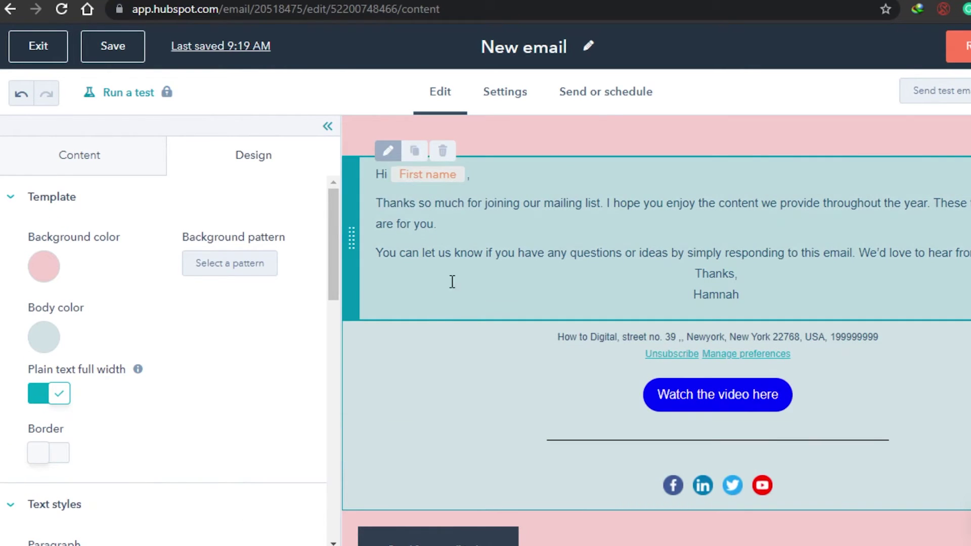
# - Open the email's settings and set the subject line to "Video Tutorials"
pyautogui.click(498, 96)
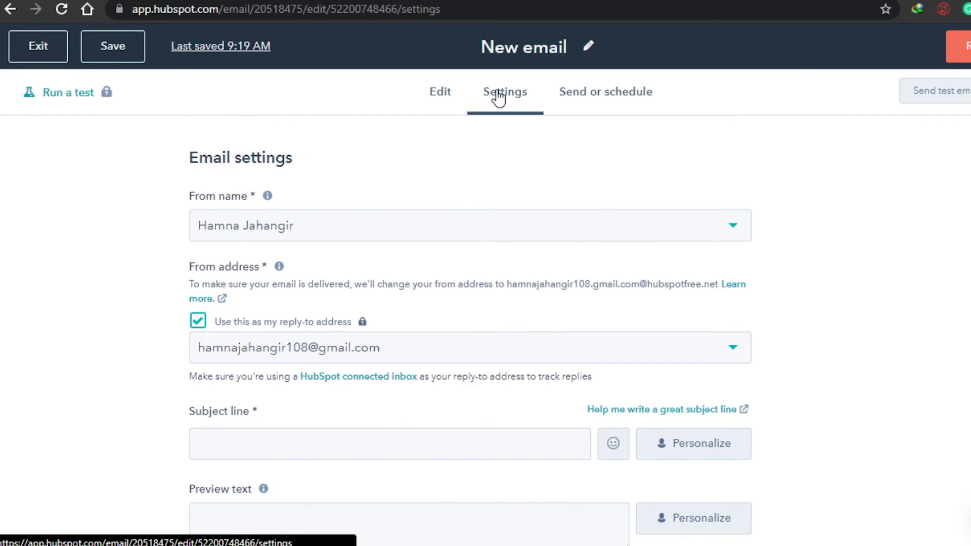
pyautogui.scroll(-5, 470, 328)
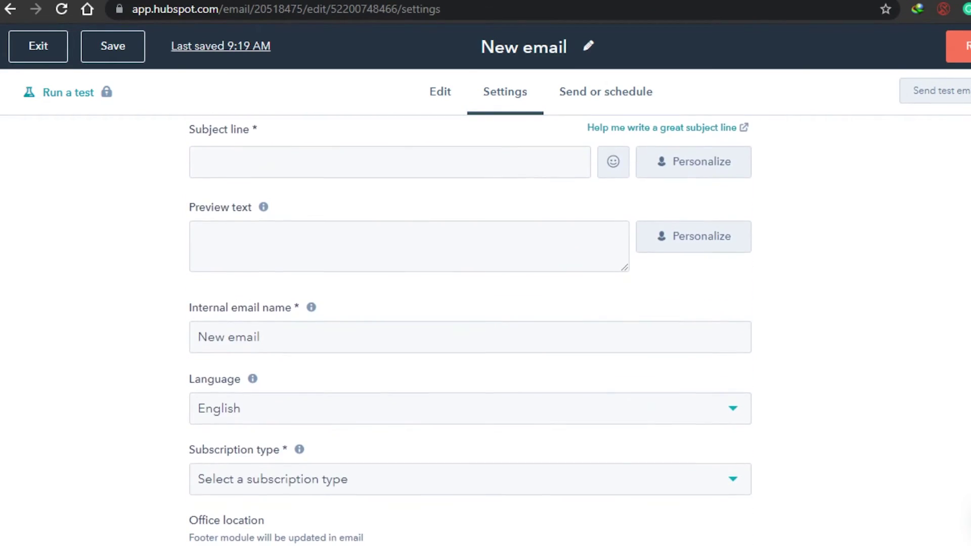
pyautogui.scroll(5, 471, 328)
pyautogui.scroll(-6, 470, 329)
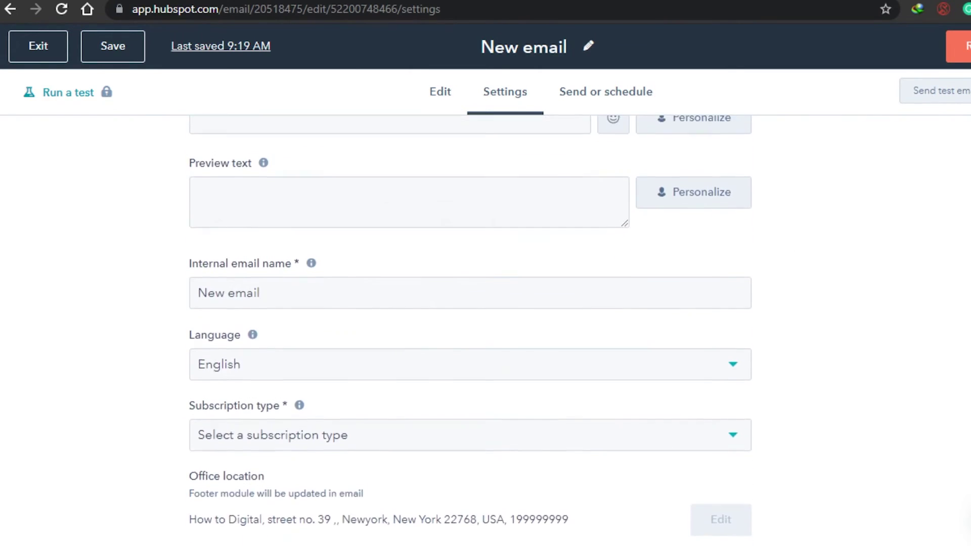
pyautogui.scroll(6, 471, 328)
pyautogui.scroll(-3, 471, 329)
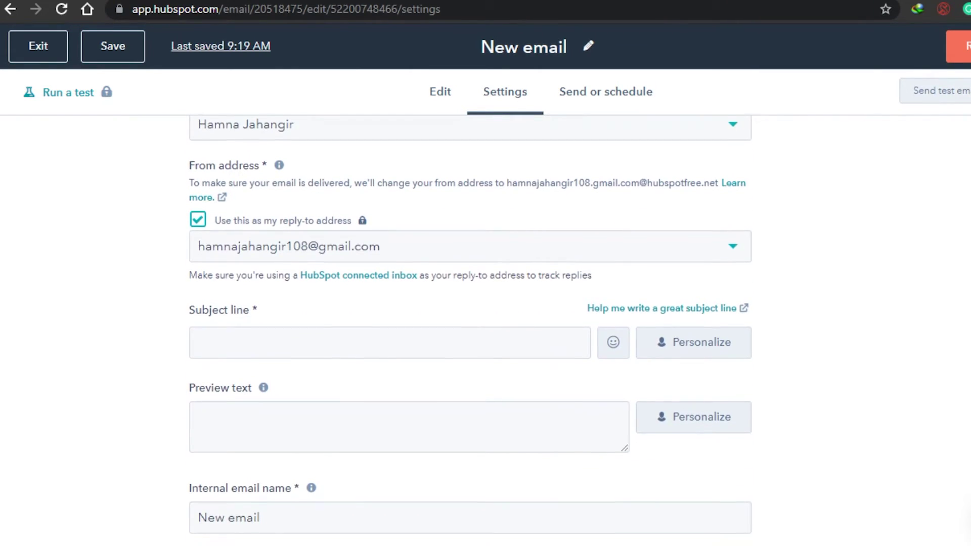
pyautogui.scroll(-2, 466, 193)
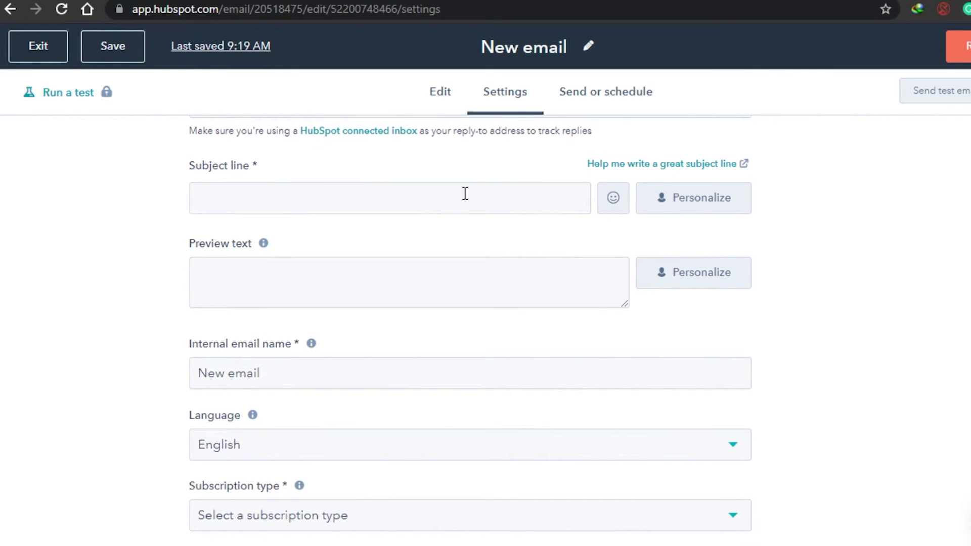
pyautogui.click(414, 199)
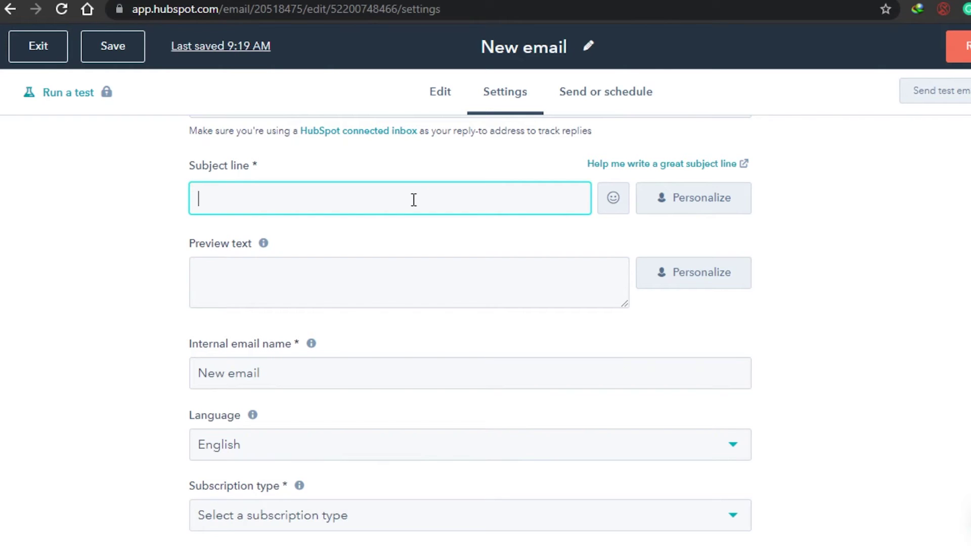
pyautogui.write('Video Tuto')
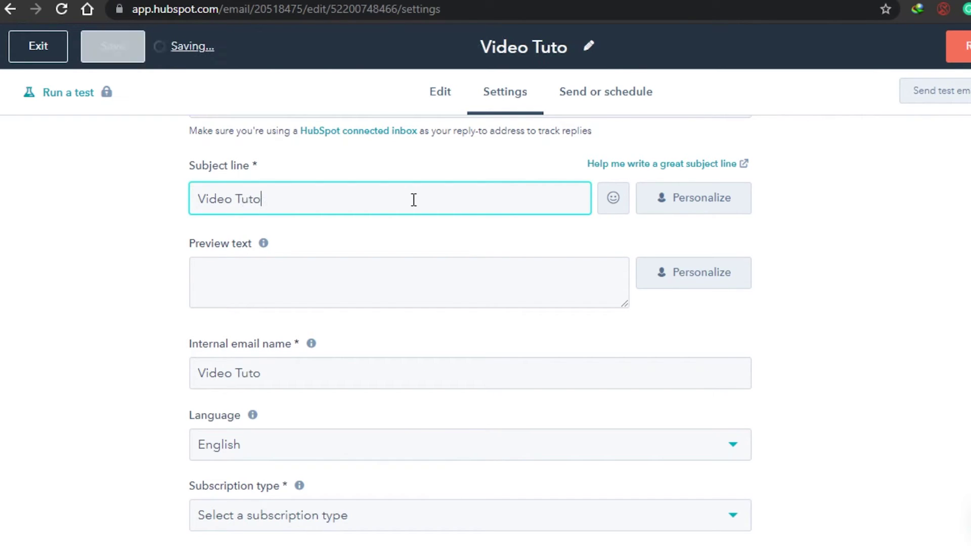
pyautogui.write('rials')
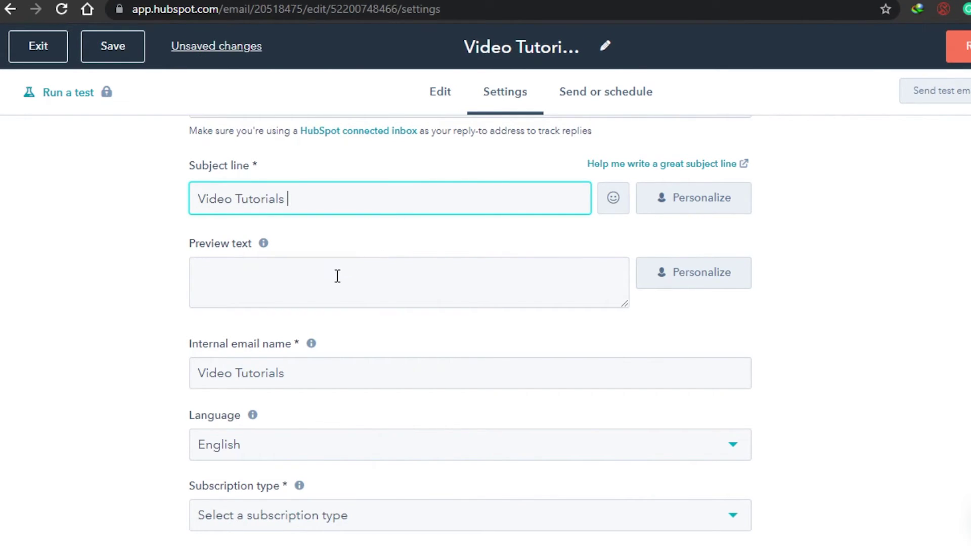
# - Enter "Get the best video tutorials" as the email's preview text
pyautogui.click(337, 275)
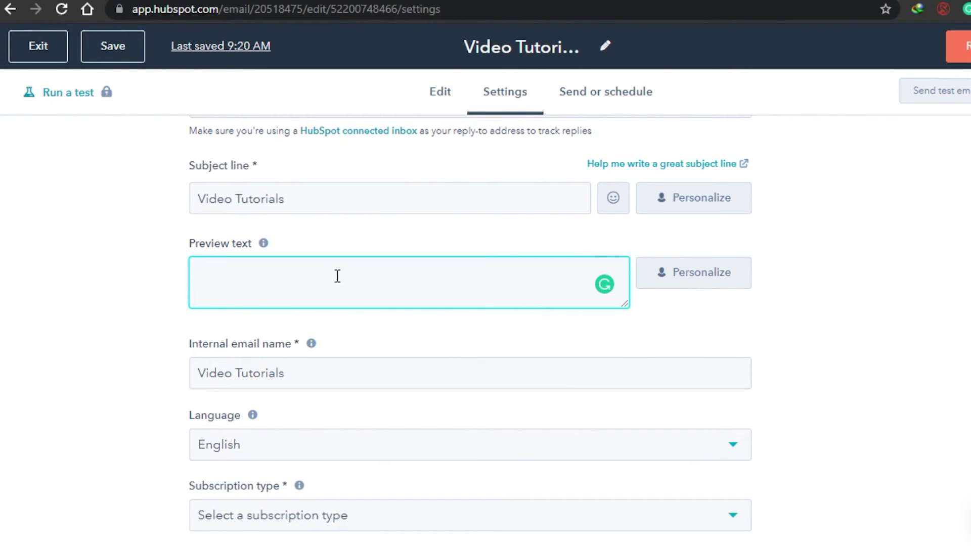
pyautogui.write('Get best video tutorials')
pyautogui.click(205, 278)
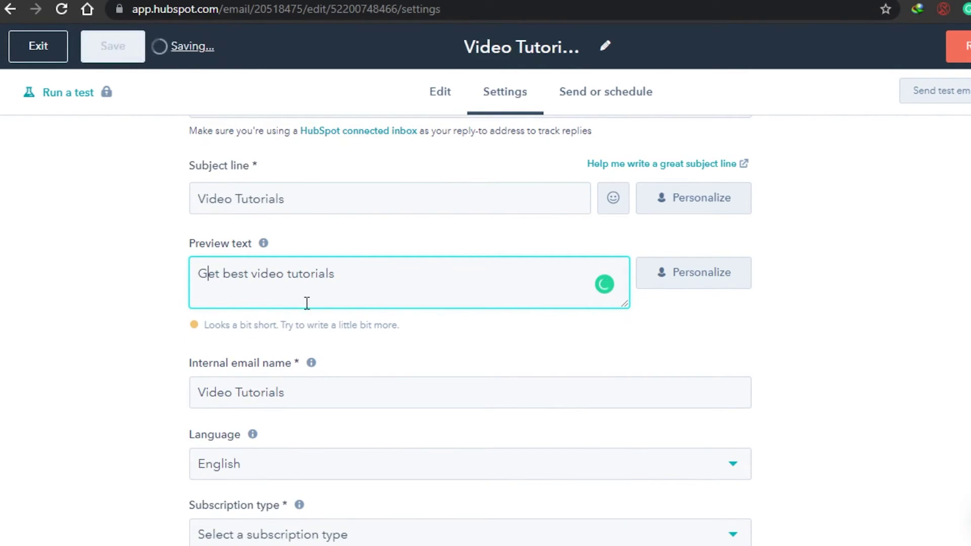
pyautogui.scroll(-4, 513, 284)
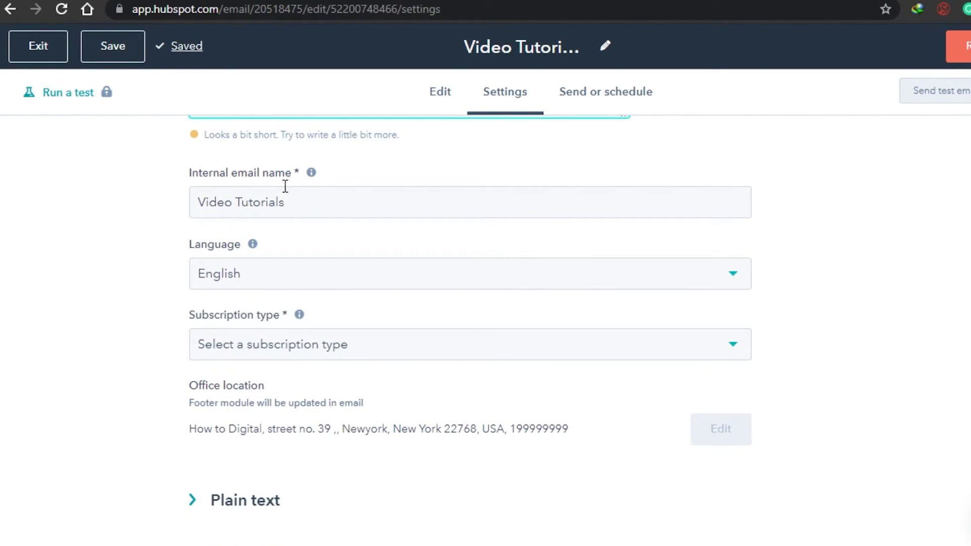
pyautogui.write('the best video tutorials')
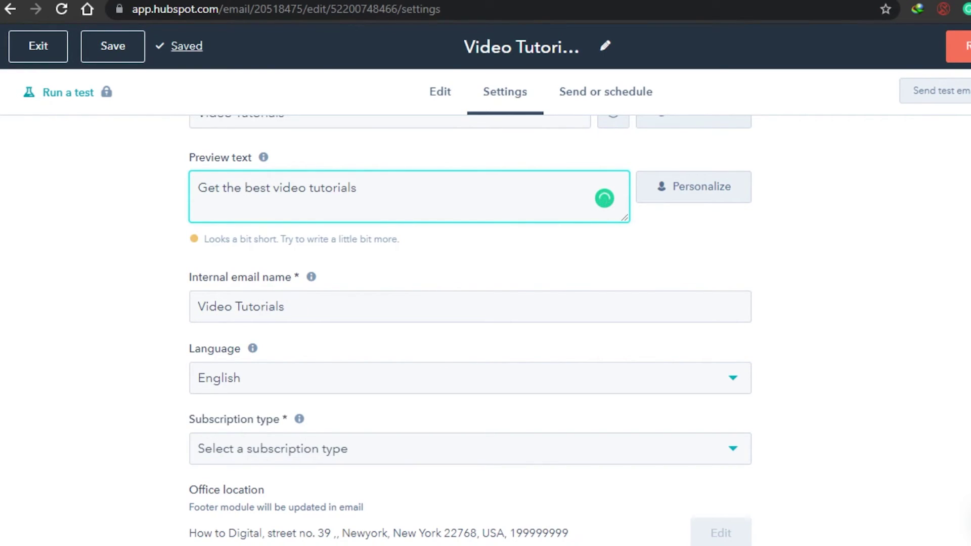
pyautogui.scroll(4, 904, 192)
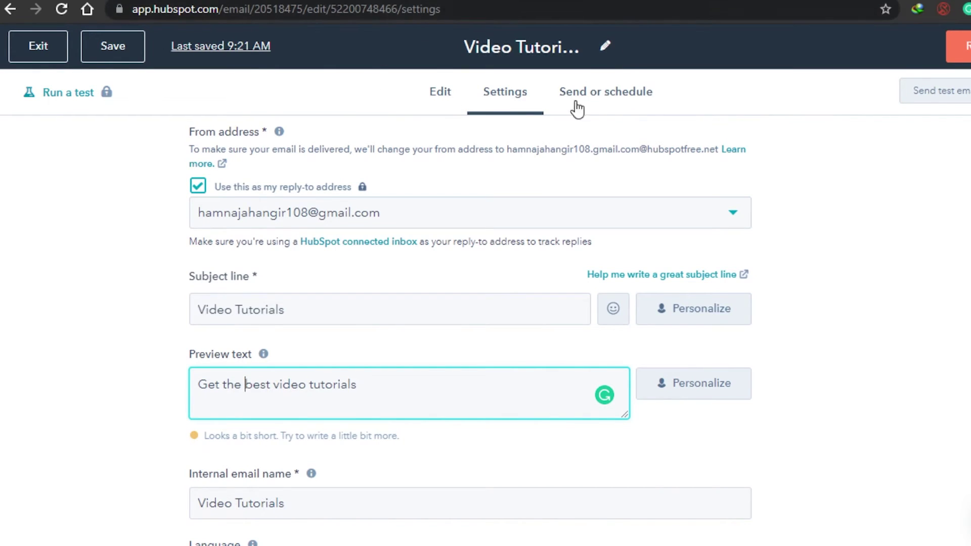
# - Set the email's subscription type to Tutorial videos
pyautogui.scroll(-5, 492, 347)
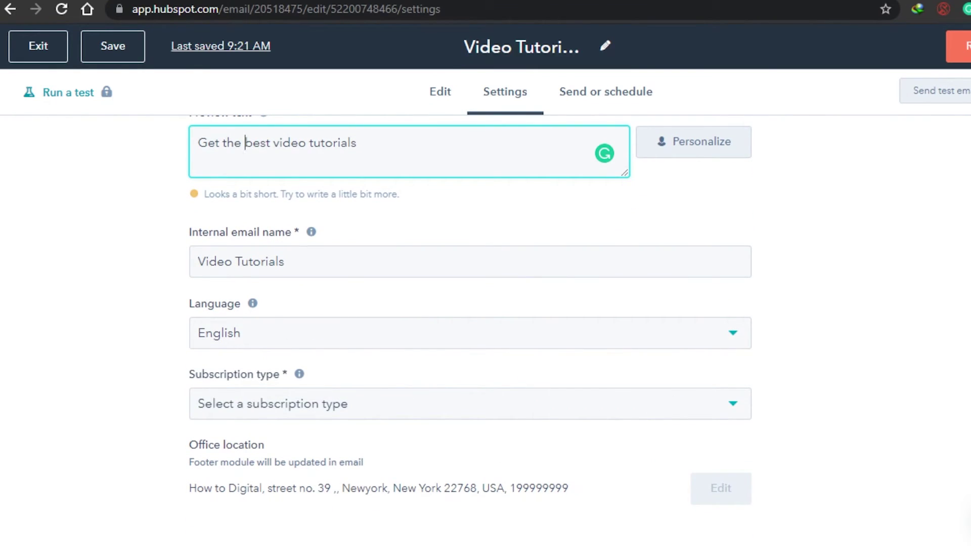
pyautogui.scroll(-2, 874, 347)
pyautogui.click(733, 330)
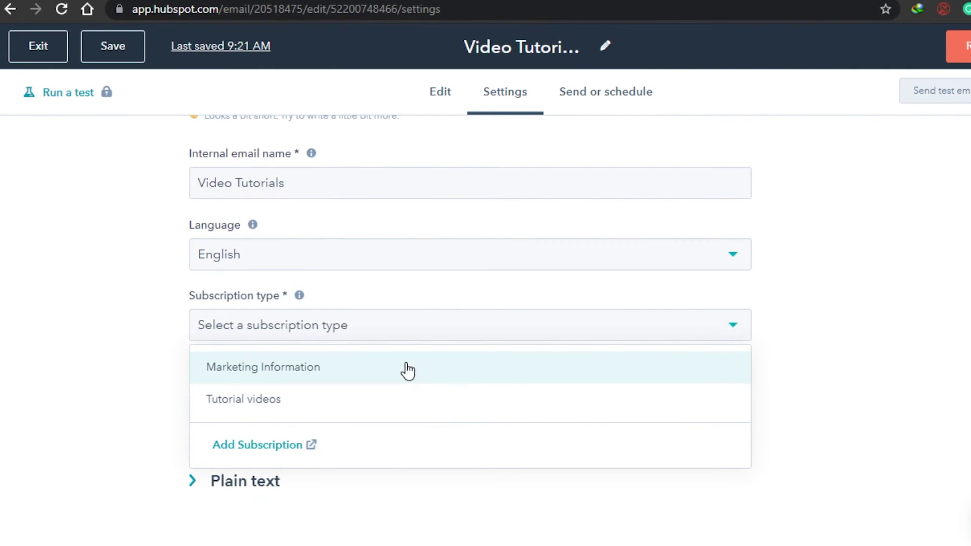
pyautogui.click(383, 400)
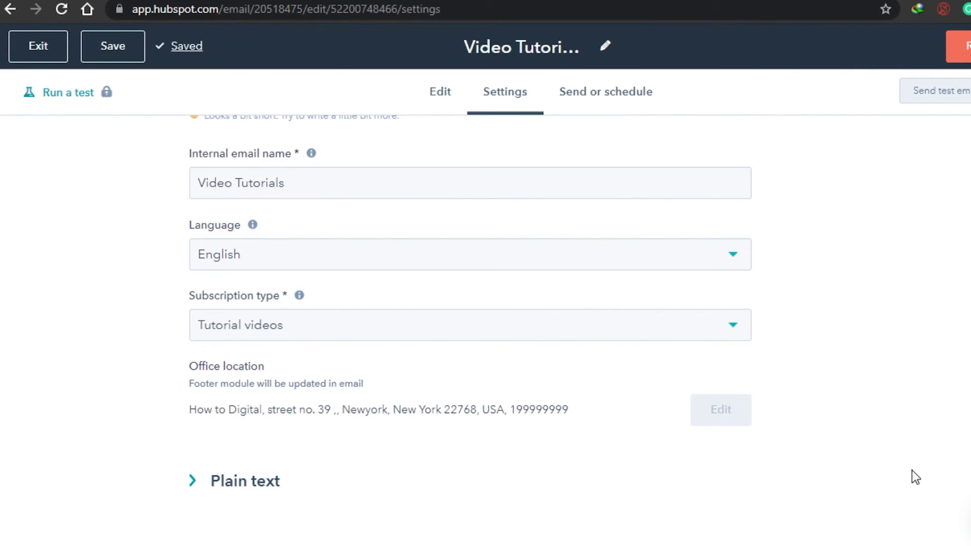
# - Review the completed email settings and check which required fields are still missing for sending
pyautogui.scroll(6, 470, 328)
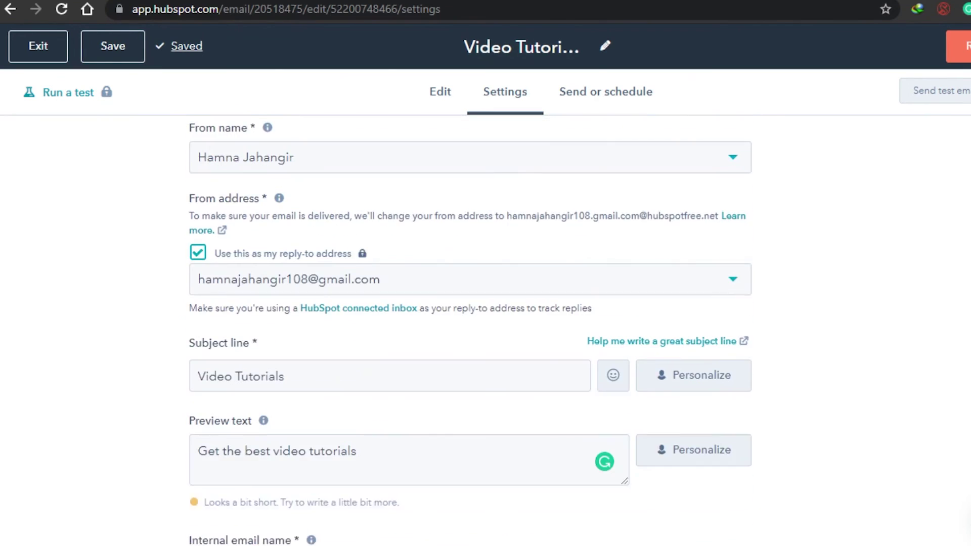
pyautogui.scroll(-4, 470, 329)
pyautogui.scroll(5, 471, 329)
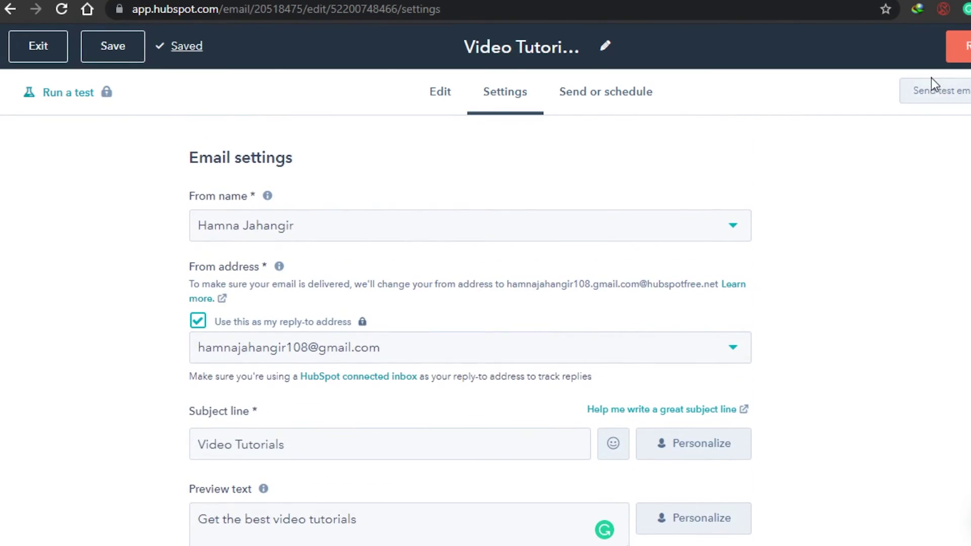
pyautogui.moveTo(963, 47)
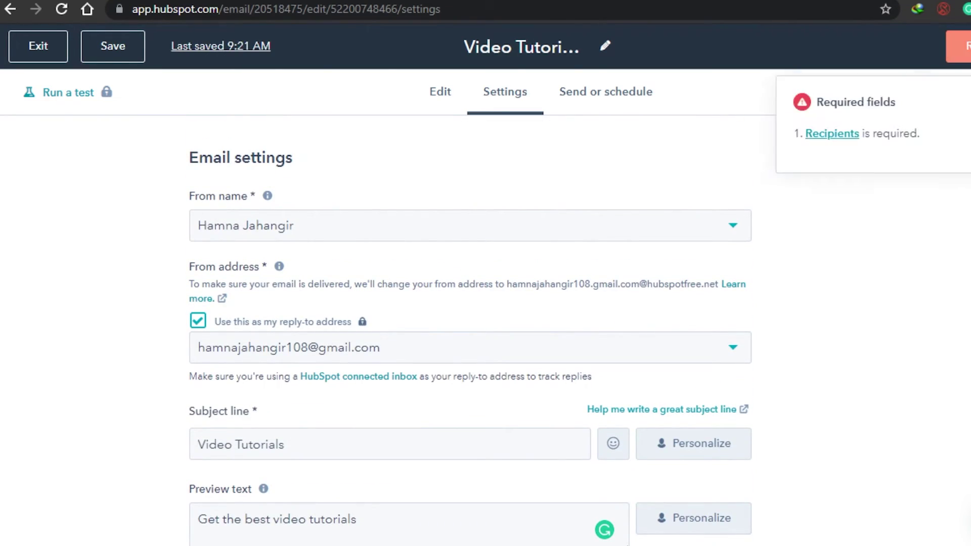
# - Open the email's sending options and select the sample contact as the recipient
pyautogui.click(612, 112)
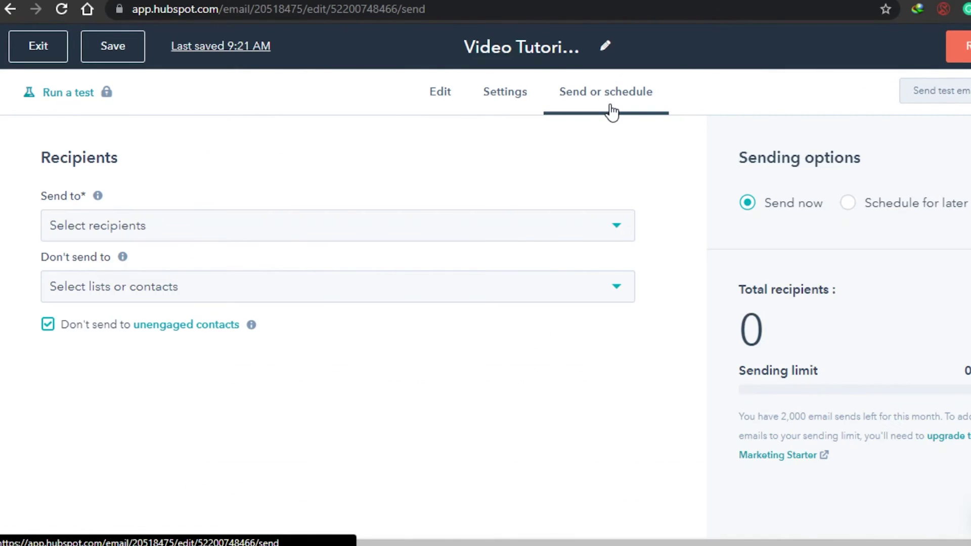
pyautogui.hotkey('alt', 'Left')
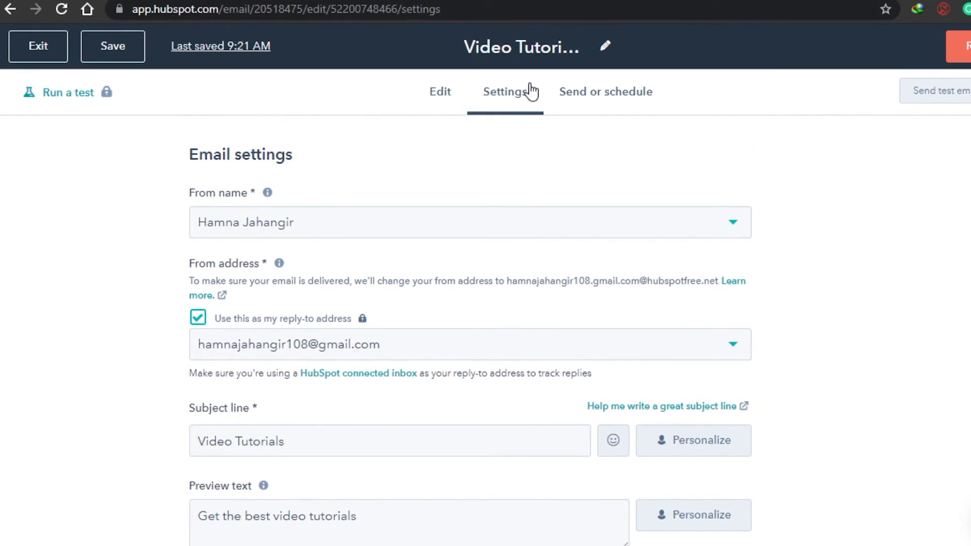
pyautogui.click(634, 99)
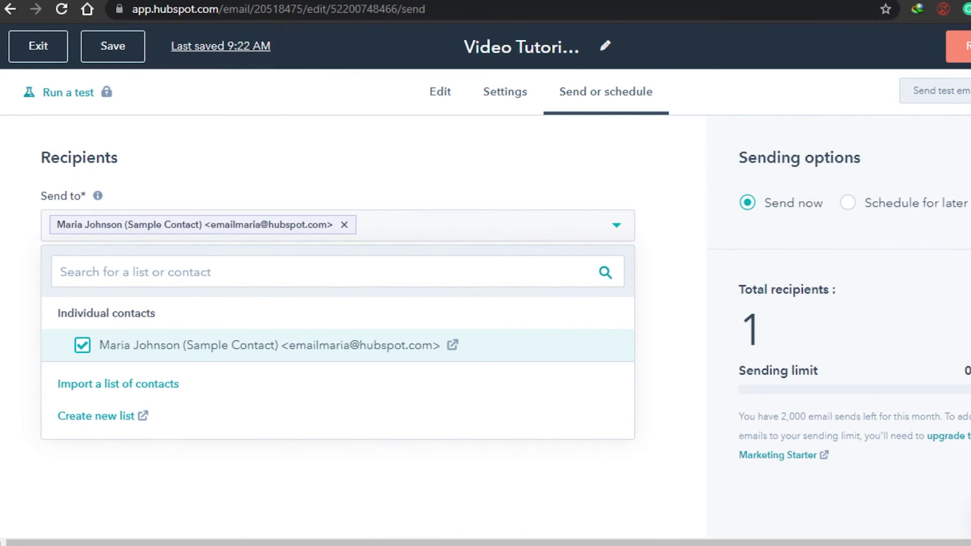
# - Open the pre-send review and examine its warnings, sender details, subject, recipients and send time
pyautogui.click(959, 46)
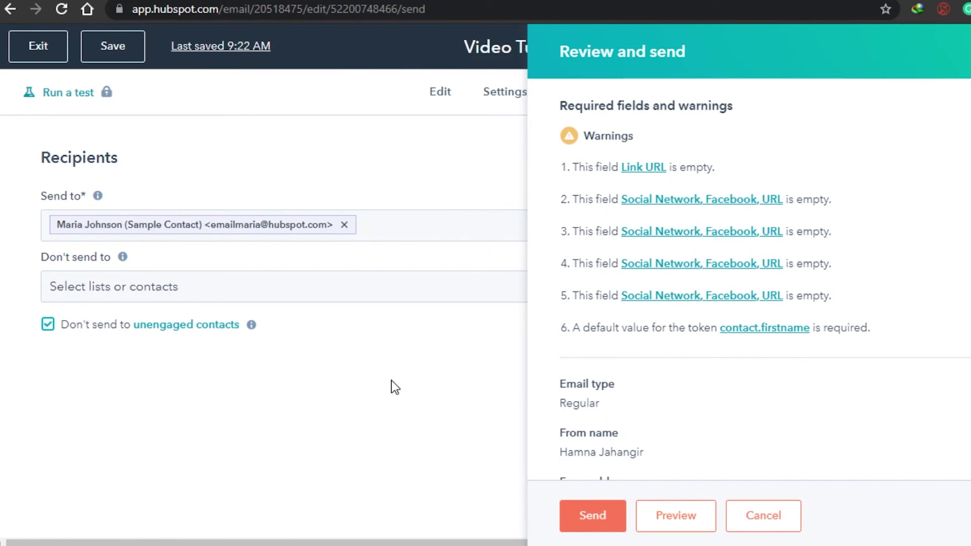
pyautogui.scroll(-5, 824, 192)
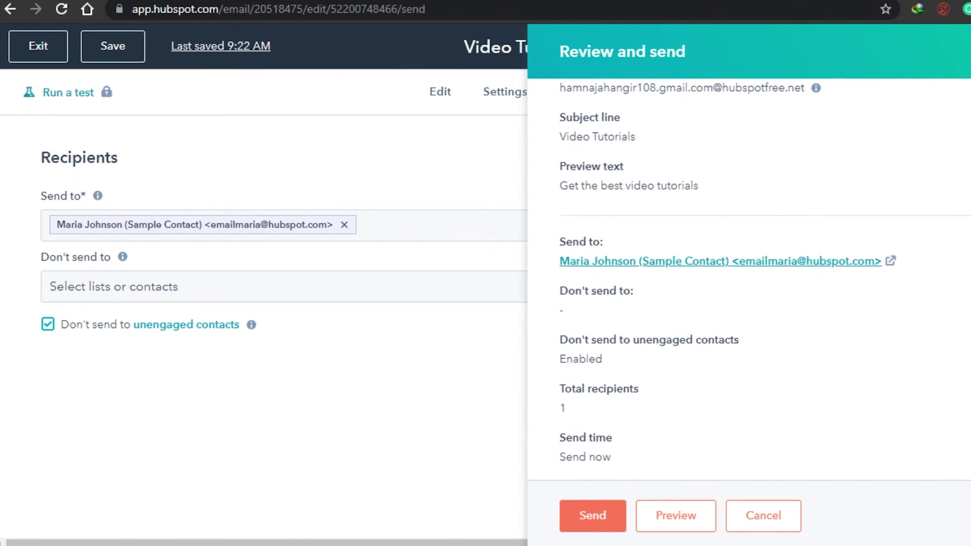
pyautogui.scroll(4, 825, 192)
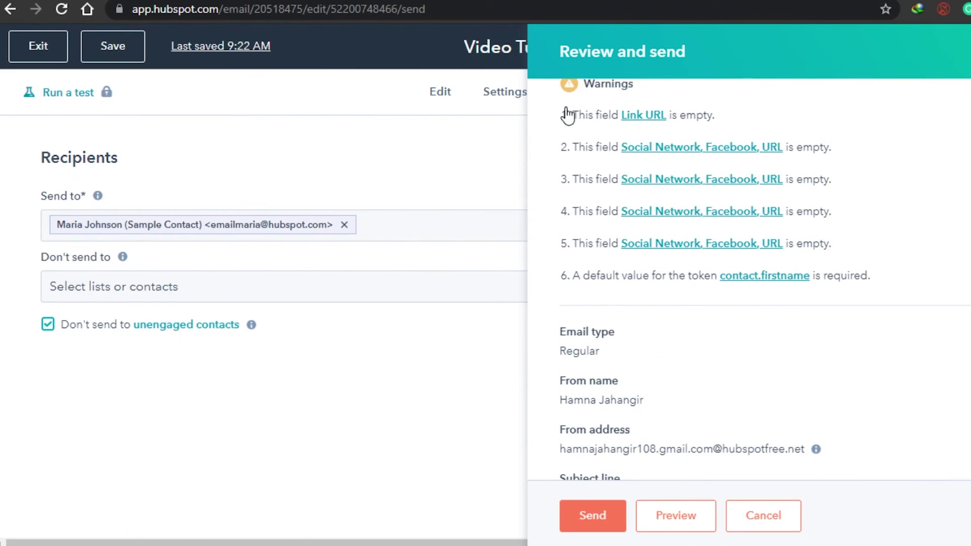
pyautogui.scroll(1, 698, 178)
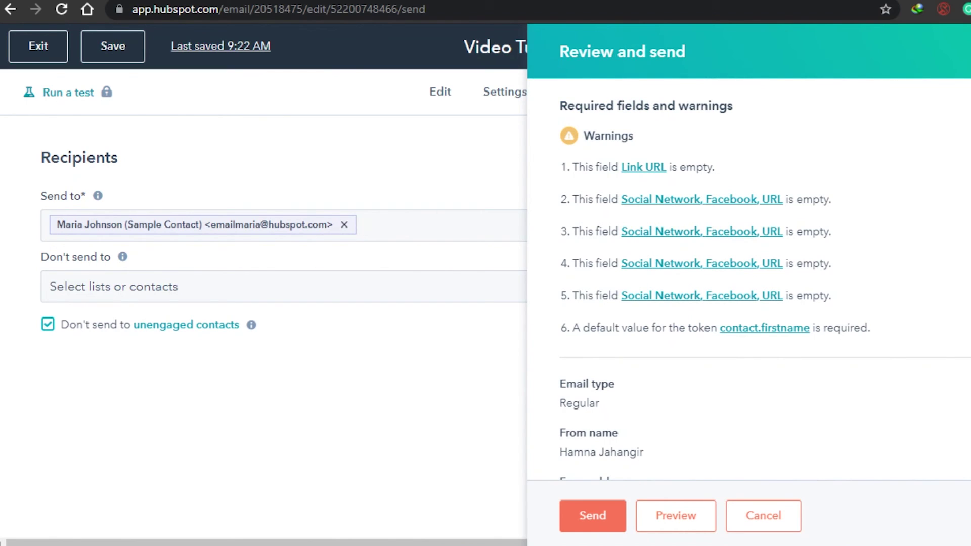
pyautogui.scroll(-5, 748, 278)
pyautogui.scroll(5, 749, 278)
pyautogui.scroll(-8, 749, 278)
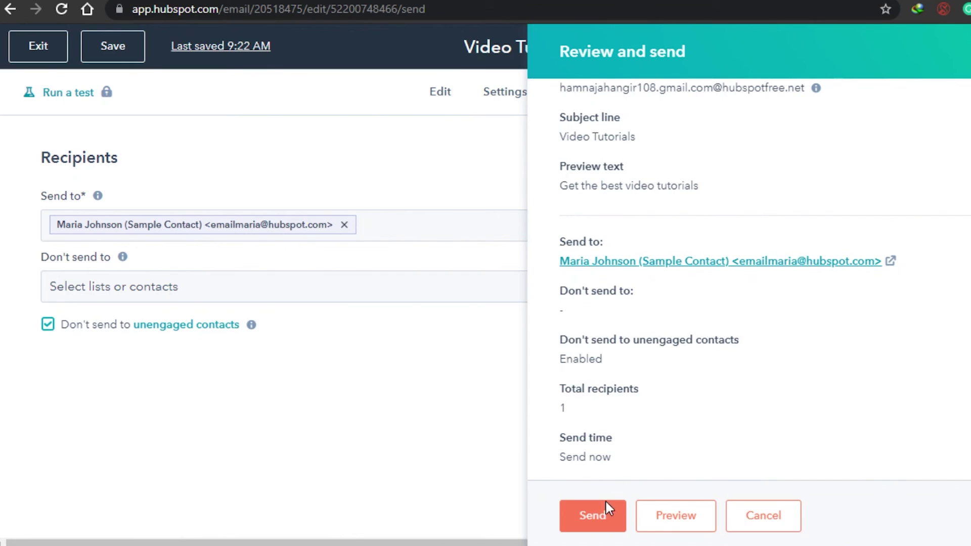
# - Send the email immediately, confirm the sending, and go to the reports dashboard
pyautogui.click(600, 521)
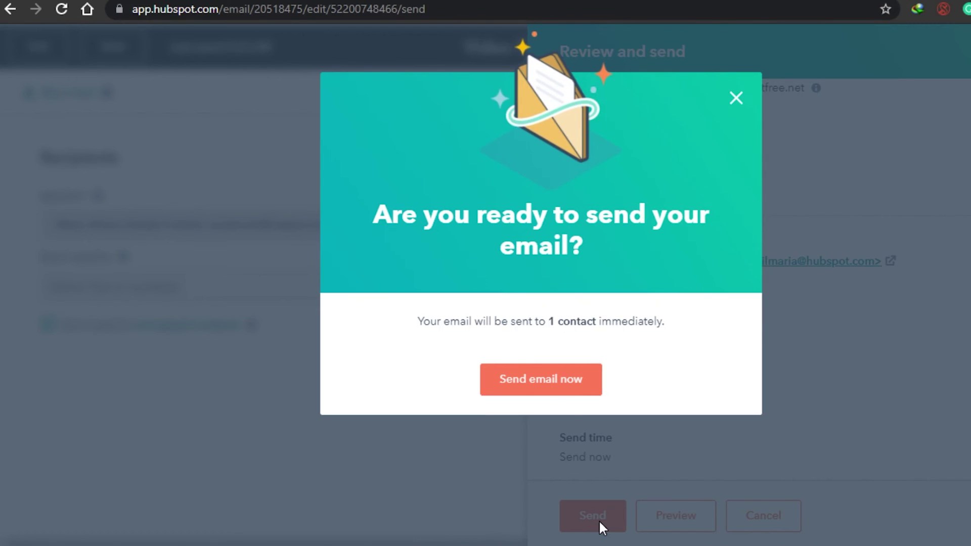
pyautogui.click(565, 383)
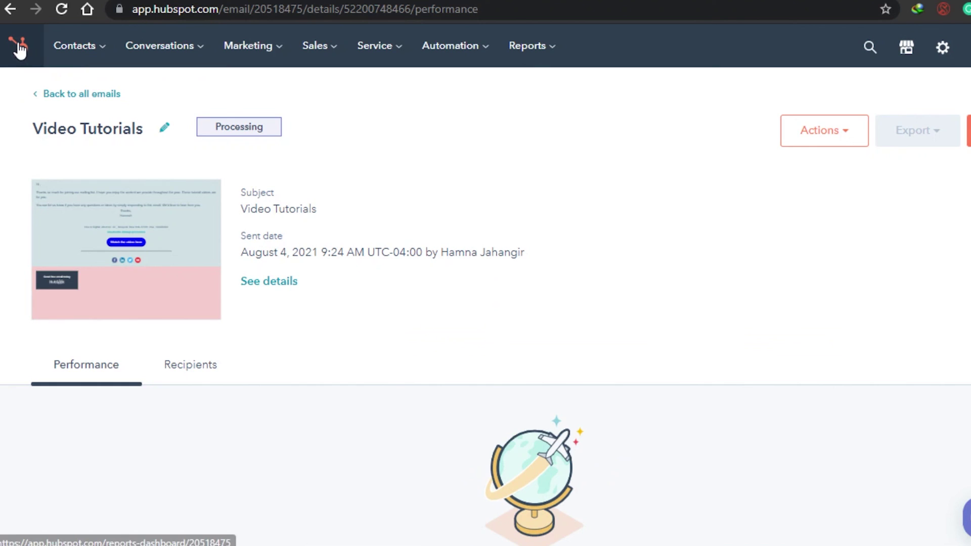
pyautogui.click(19, 48)
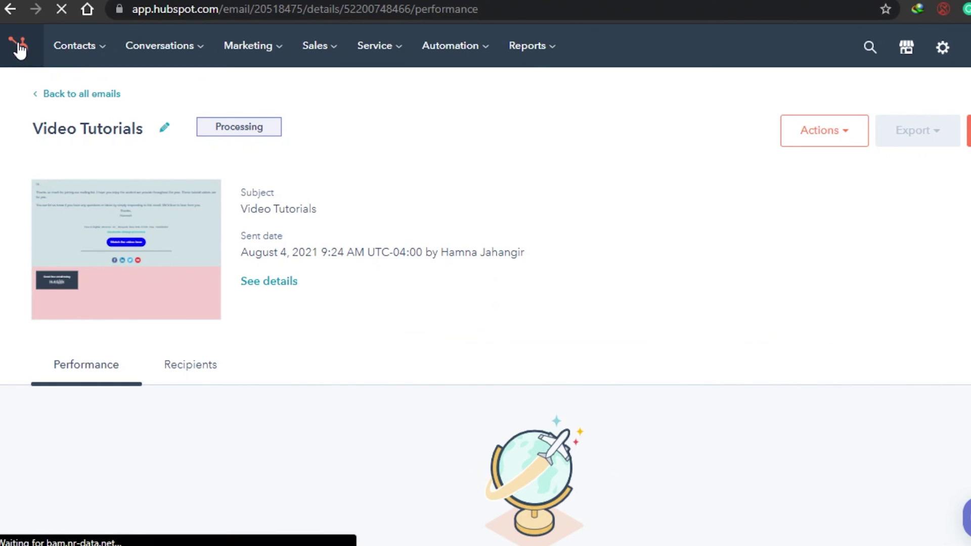